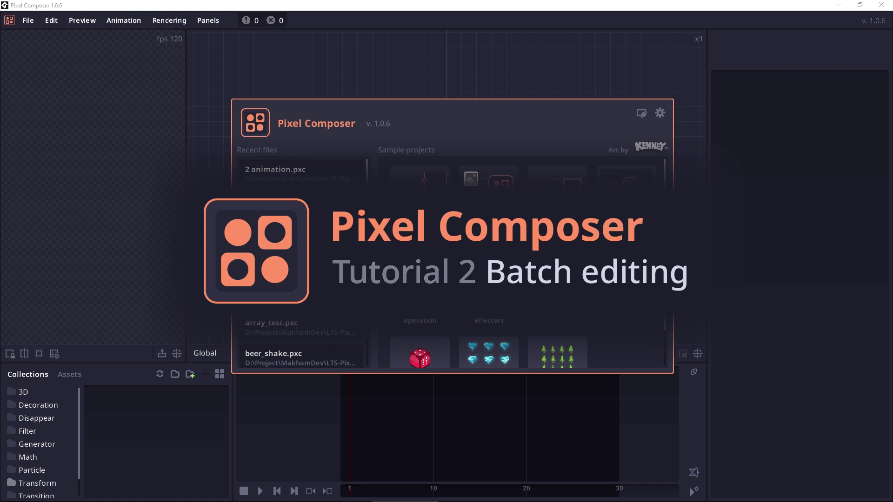
Import the six fruit images 01.png to 06.png from the Fruits Asset folder into the graph as one image array.
{"action": "left_click", "coordinate": [749, 287]}
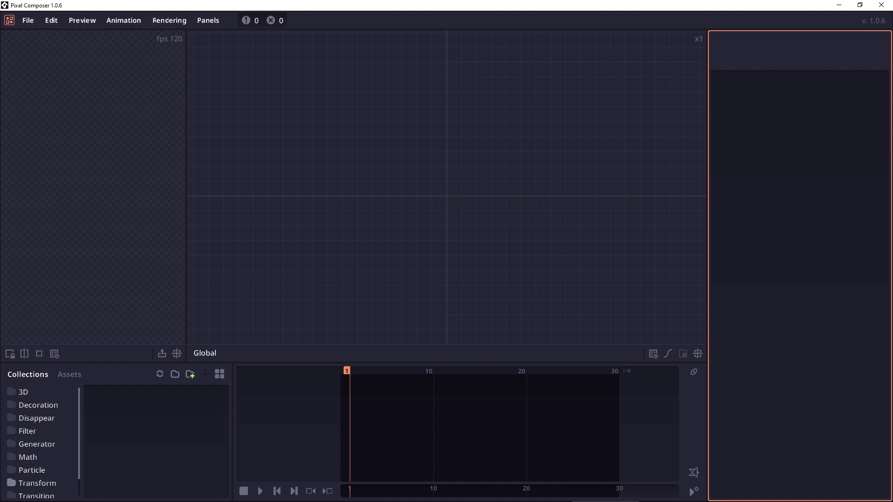
{"action": "key", "text": "alt+Tab"}
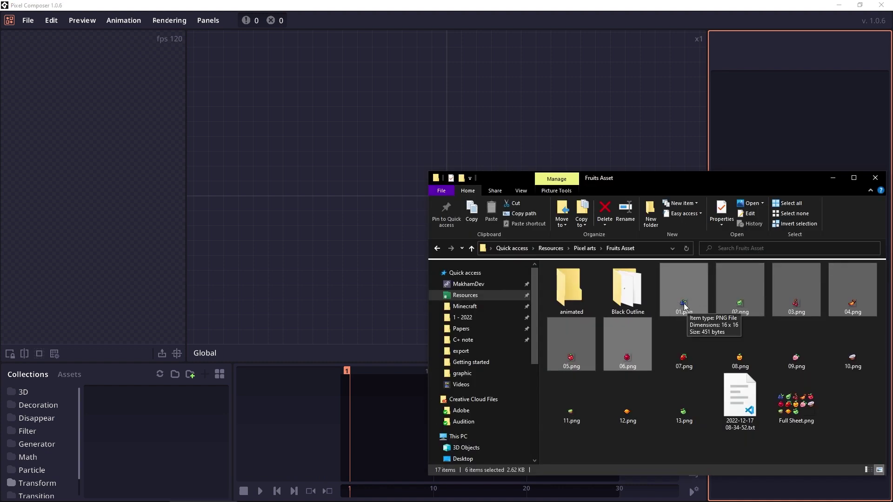
{"action": "left_click_drag", "start_coordinate": [684, 306], "coordinate": [395, 177]}
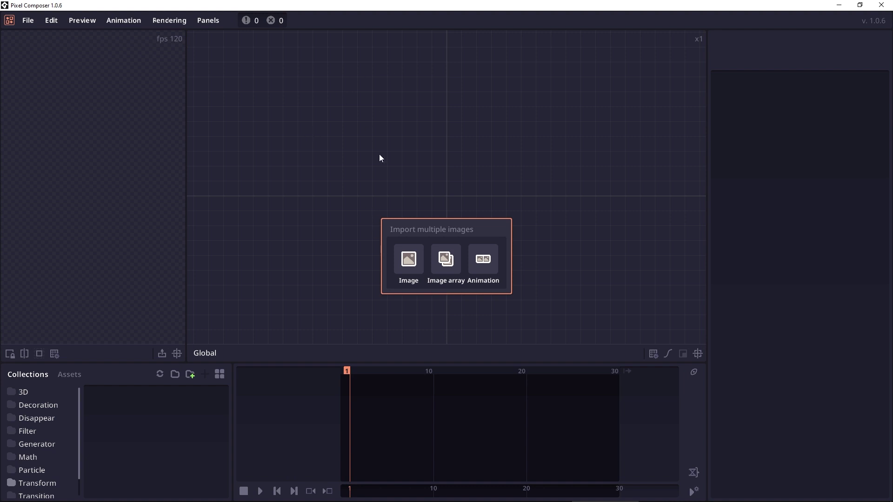
{"action": "left_click", "coordinate": [408, 259]}
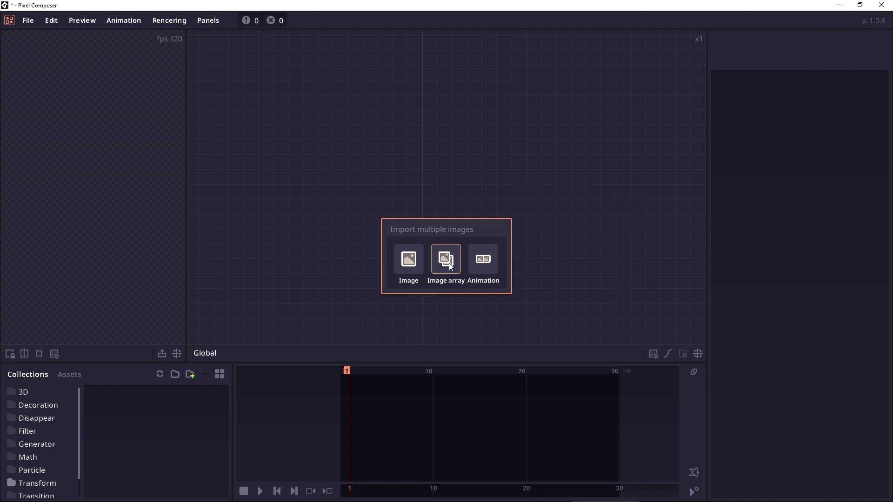
{"action": "left_click", "coordinate": [451, 266]}
{"action": "left_click", "coordinate": [421, 178]}
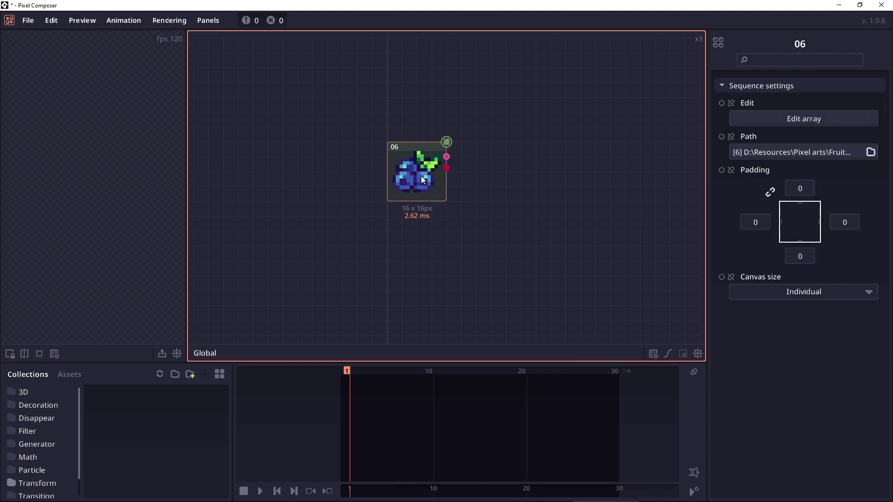
Preview the image array node, look through its fruit images and widen the preview area.
{"action": "left_click_drag", "start_coordinate": [423, 179], "coordinate": [432, 162]}
{"action": "double_click", "coordinate": [441, 157]}
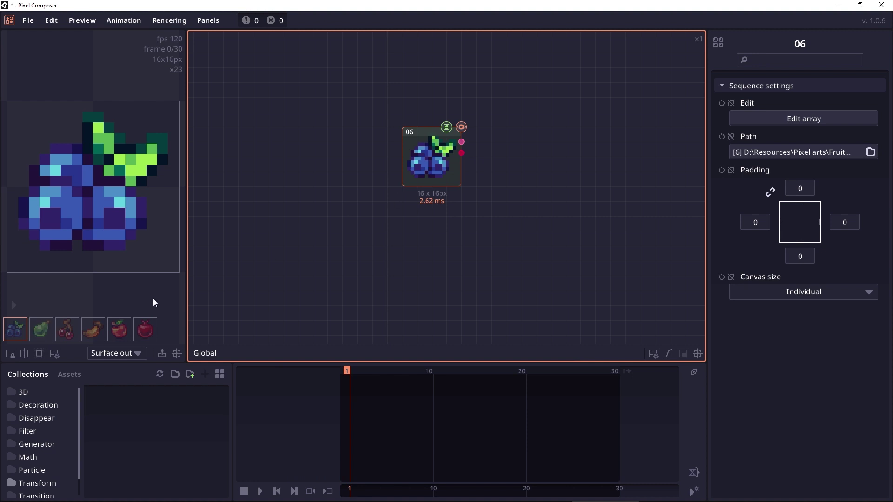
{"action": "left_click", "coordinate": [41, 330]}
{"action": "left_click", "coordinate": [67, 329]}
{"action": "left_click", "coordinate": [120, 329]}
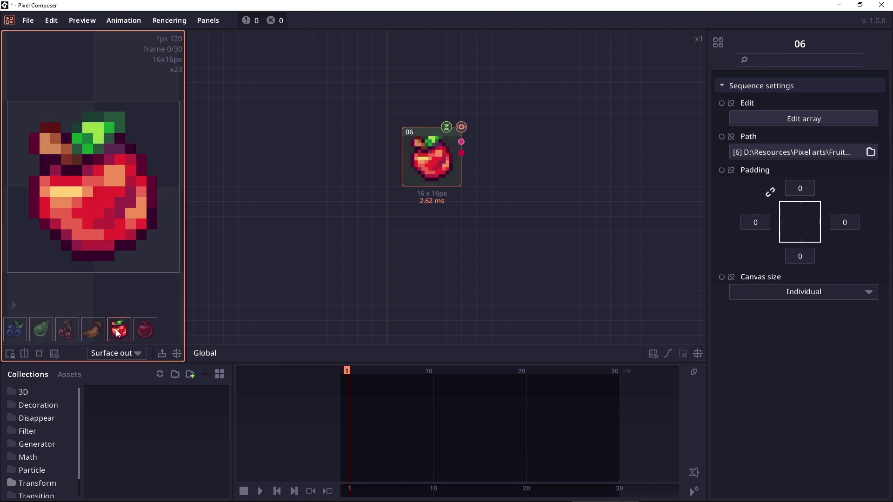
{"action": "left_click", "coordinate": [156, 330]}
{"action": "left_click_drag", "start_coordinate": [186, 234], "coordinate": [265, 235]}
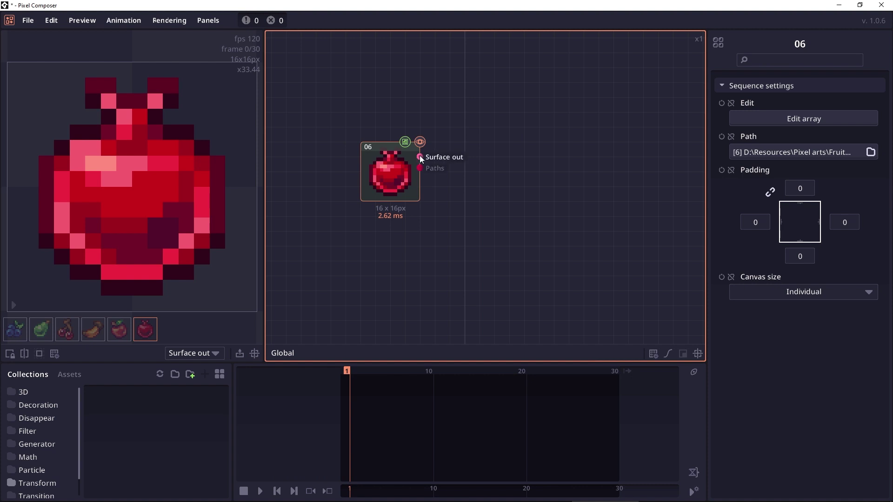
Import 01.png as a single image and place its node just below the image array node.
{"action": "left_click", "coordinate": [459, 294]}
{"action": "key", "text": "alt+Tab"}
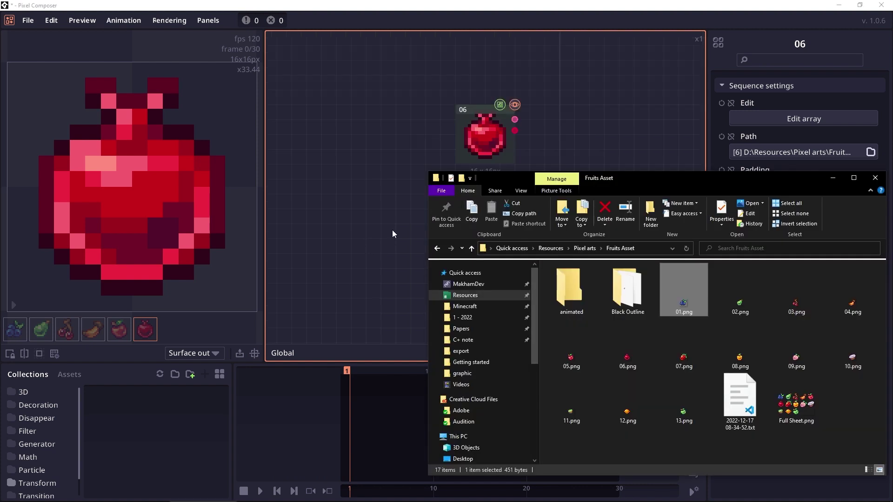
{"action": "left_click", "coordinate": [392, 230]}
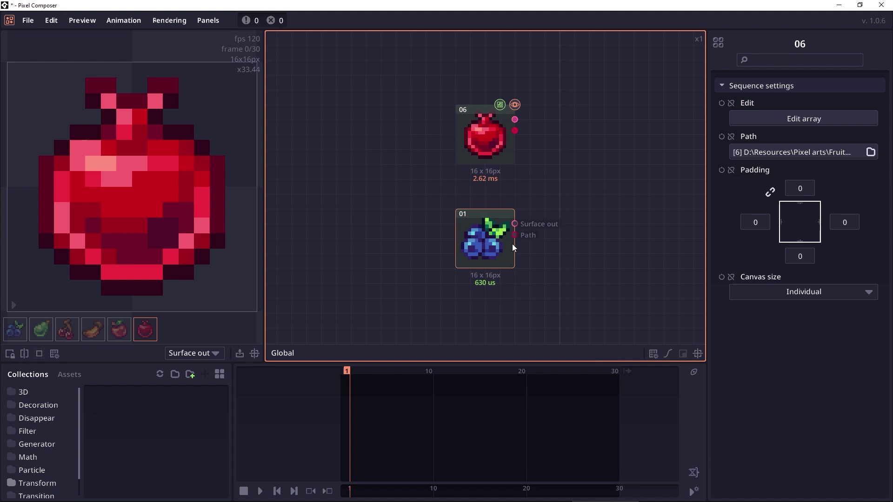
{"action": "left_click", "coordinate": [512, 244]}
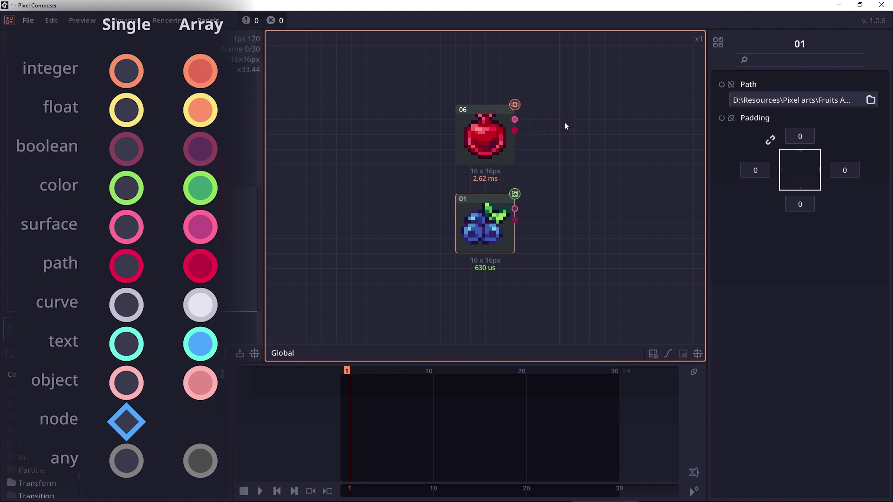
Add a Transform node beside the image array and feed the array's Surface out into it.
{"action": "left_click_drag", "start_coordinate": [565, 123], "coordinate": [465, 147]}
{"action": "right_click", "coordinate": [476, 143]}
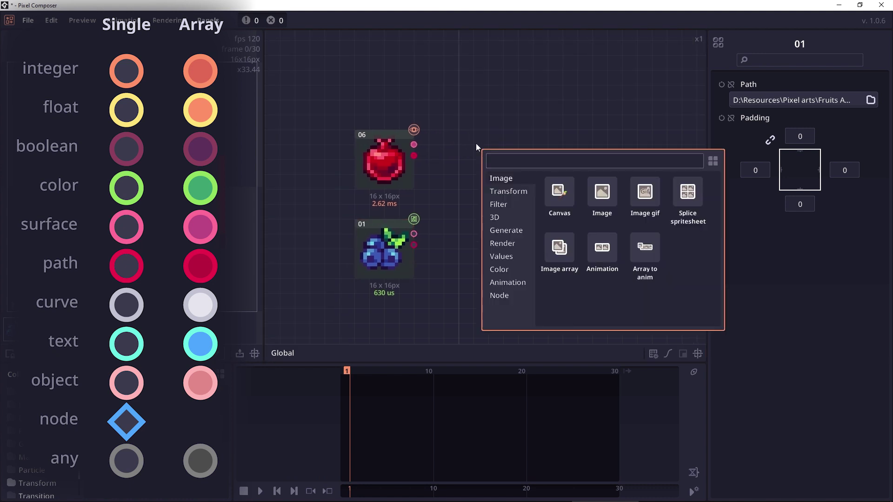
{"action": "left_click", "coordinate": [509, 190]}
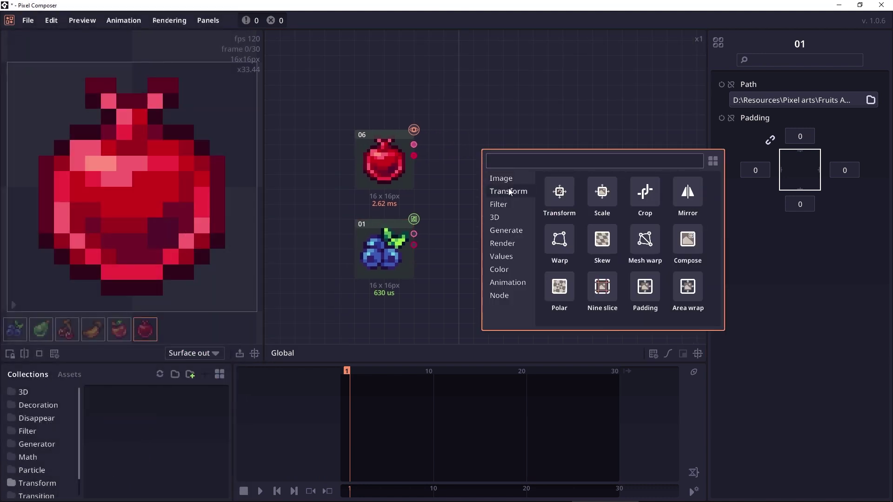
{"action": "left_click", "coordinate": [567, 191]}
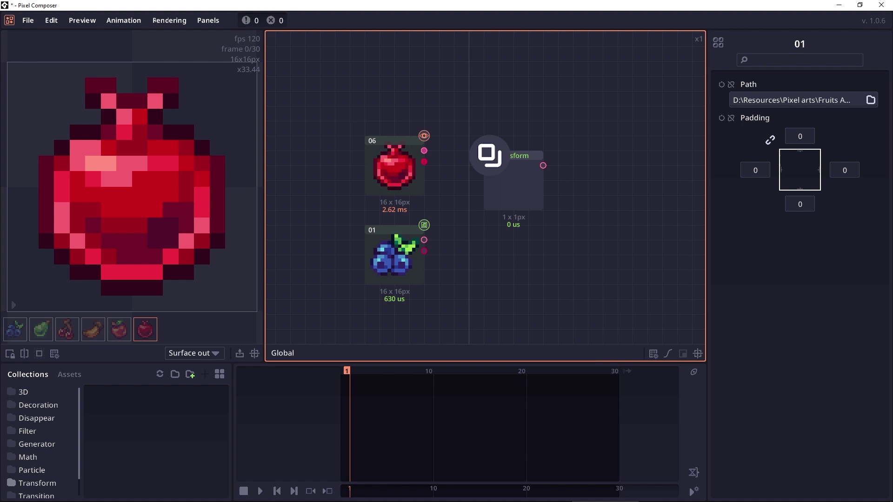
{"action": "left_click", "coordinate": [490, 155]}
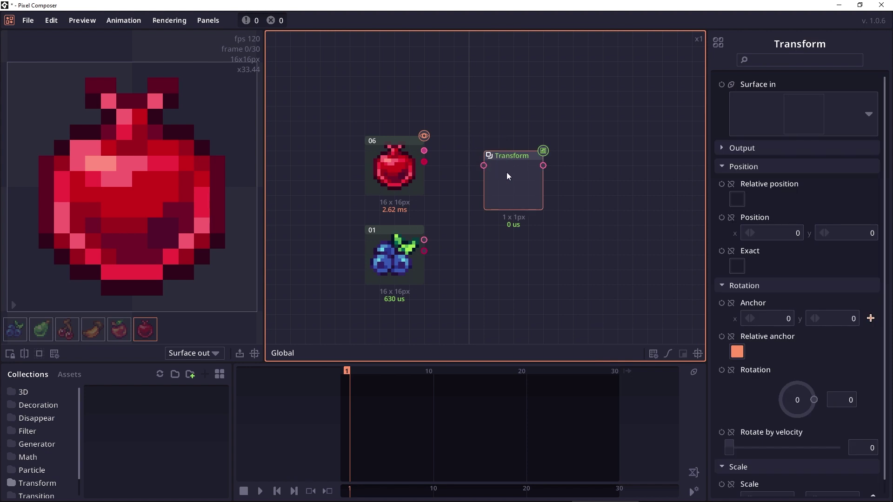
{"action": "left_click_drag", "start_coordinate": [512, 185], "coordinate": [514, 173]}
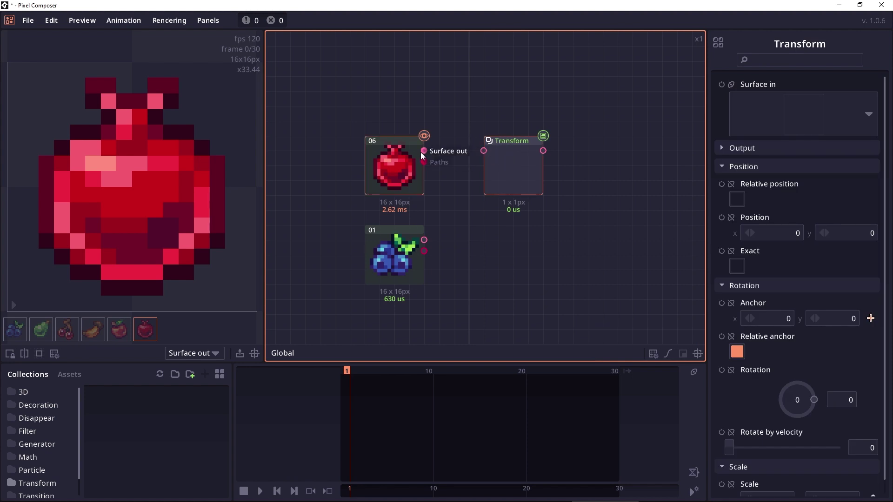
{"action": "left_click_drag", "start_coordinate": [424, 151], "coordinate": [486, 155]}
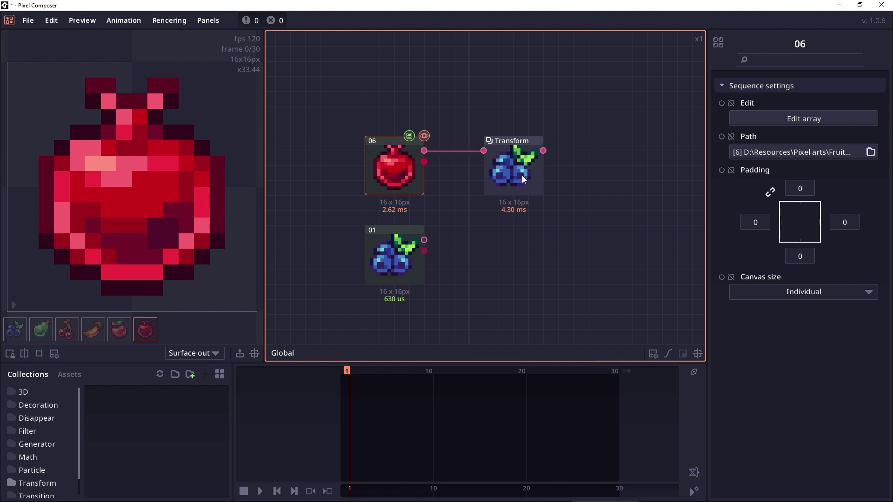
Preview the Transform node's output and look through the fruits in its array.
{"action": "left_click_drag", "start_coordinate": [521, 174], "coordinate": [506, 173]}
{"action": "double_click", "coordinate": [504, 166]}
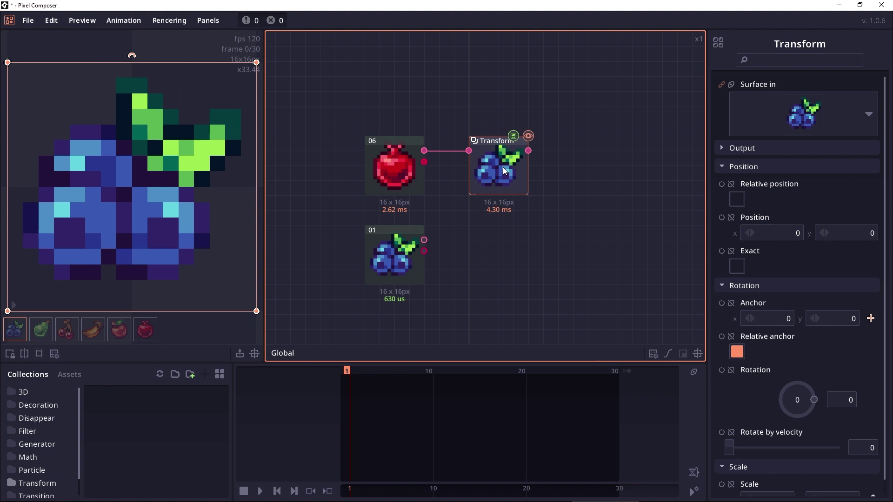
{"action": "left_click", "coordinate": [41, 330]}
{"action": "left_click", "coordinate": [67, 330]}
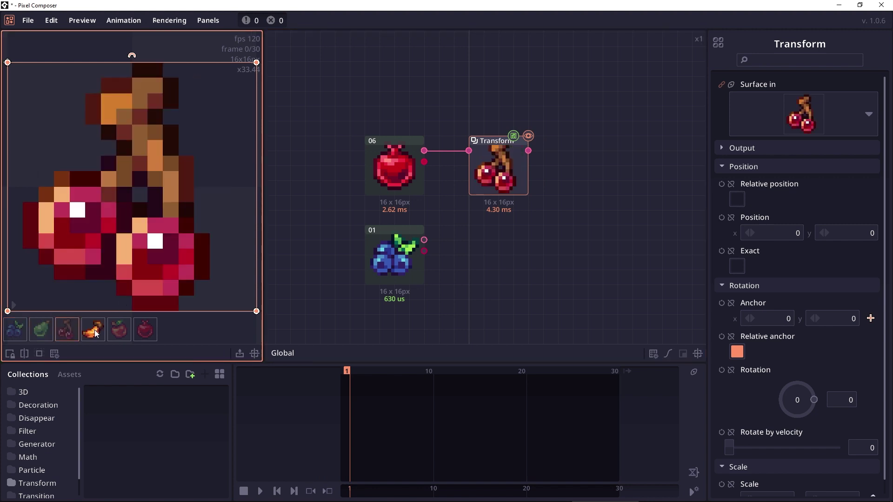
{"action": "left_click", "coordinate": [125, 330]}
{"action": "left_click", "coordinate": [149, 329]}
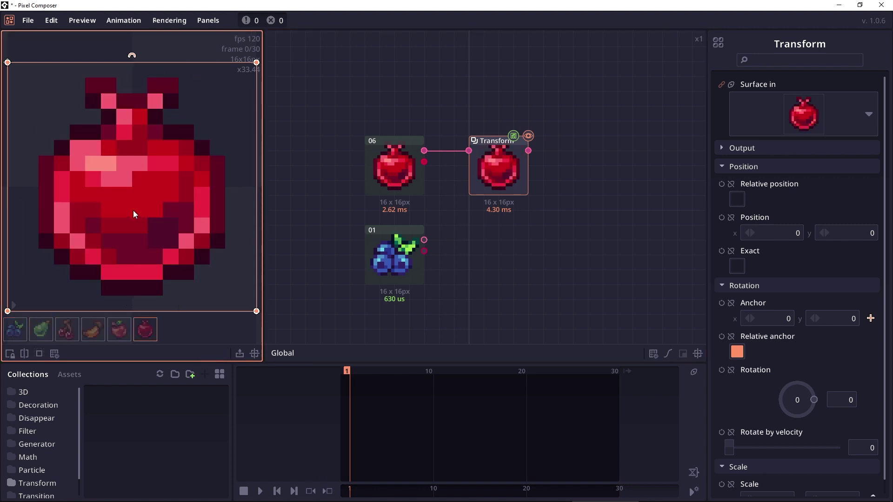
Shift the Transform output up by about 6 px and check the other fruits in the array.
{"action": "left_click_drag", "start_coordinate": [133, 210], "coordinate": [147, 97]}
{"action": "left_click", "coordinate": [119, 329]}
{"action": "left_click", "coordinate": [93, 329]}
{"action": "left_click", "coordinate": [67, 329]}
{"action": "left_click", "coordinate": [41, 329]}
{"action": "left_click", "coordinate": [15, 329]}
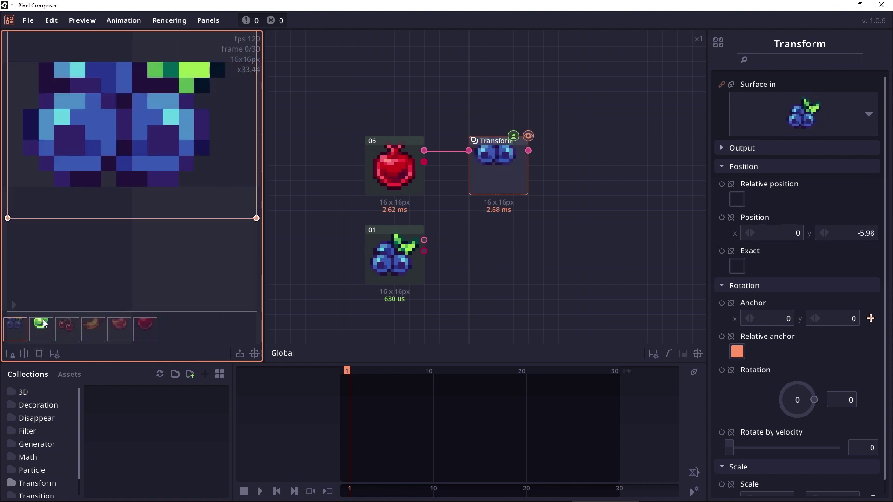
Animate the Transform position from about -6.22, -0.09 at frame 1 to about 8.52, -0.18 at frame 30 and play it.
{"action": "left_click", "coordinate": [145, 329]}
{"action": "left_click_drag", "start_coordinate": [166, 133], "coordinate": [69, 225]}
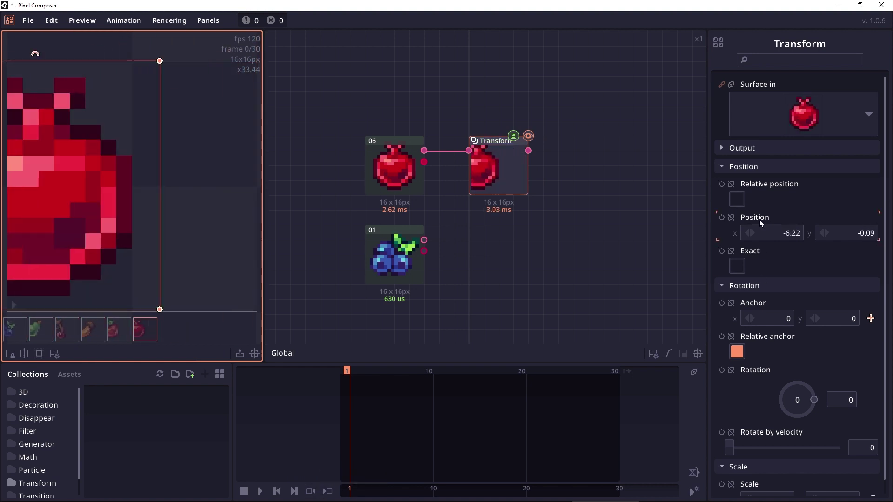
{"action": "left_click", "coordinate": [721, 218]}
{"action": "left_click_drag", "start_coordinate": [397, 368], "coordinate": [656, 375]}
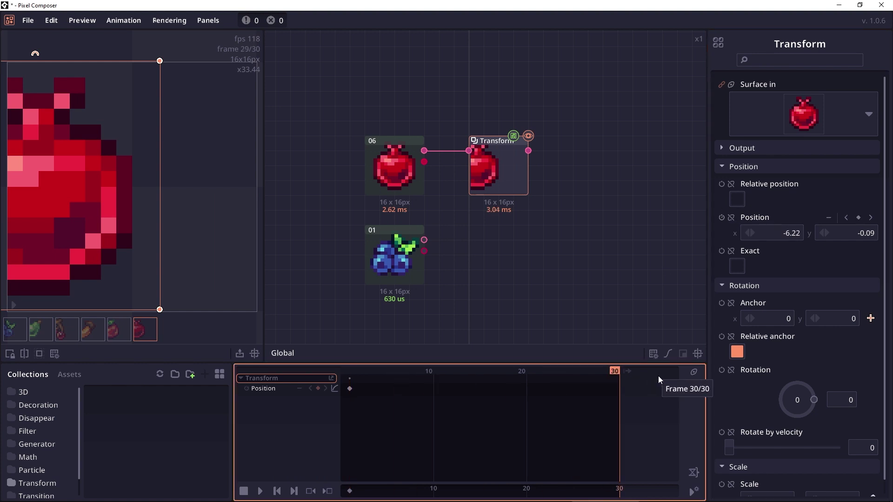
{"action": "left_click_drag", "start_coordinate": [57, 208], "coordinate": [276, 210]}
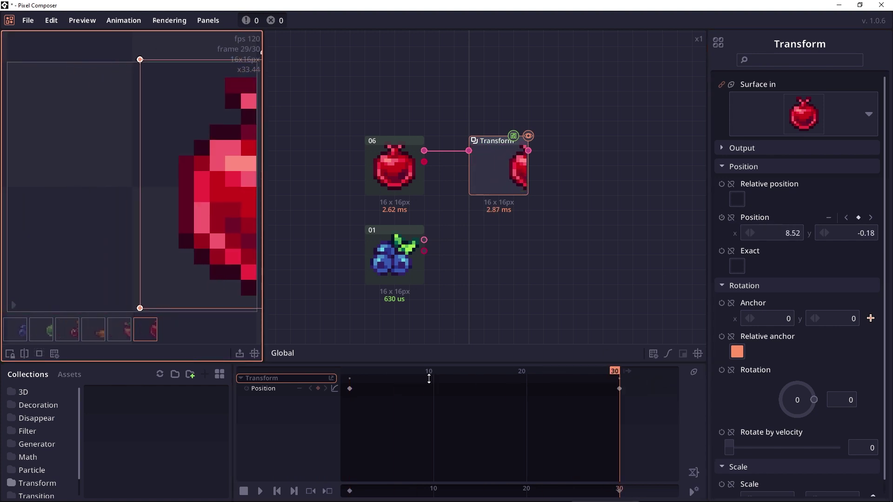
{"action": "left_click_drag", "start_coordinate": [547, 375], "coordinate": [340, 368]}
{"action": "key", "text": "space"}
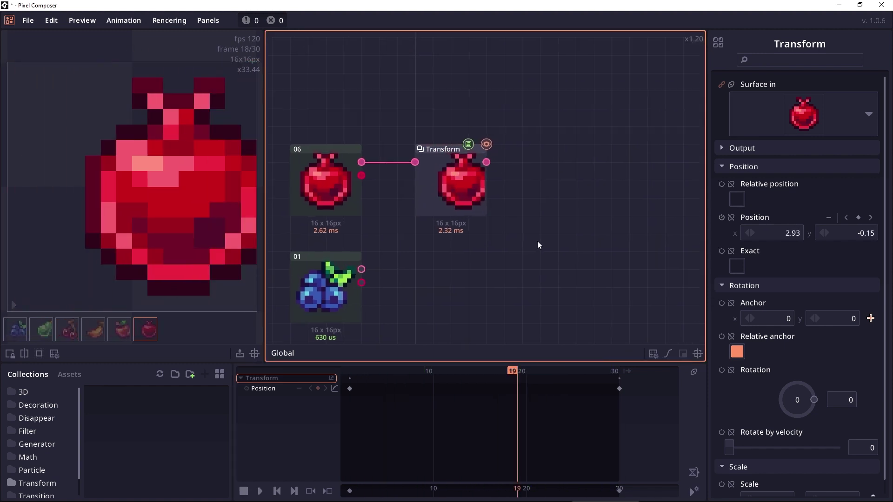
{"action": "scroll", "coordinate": [539, 242], "scroll_direction": "down", "scroll_amount": 1}
{"action": "left_click_drag", "start_coordinate": [540, 240], "coordinate": [554, 201]}
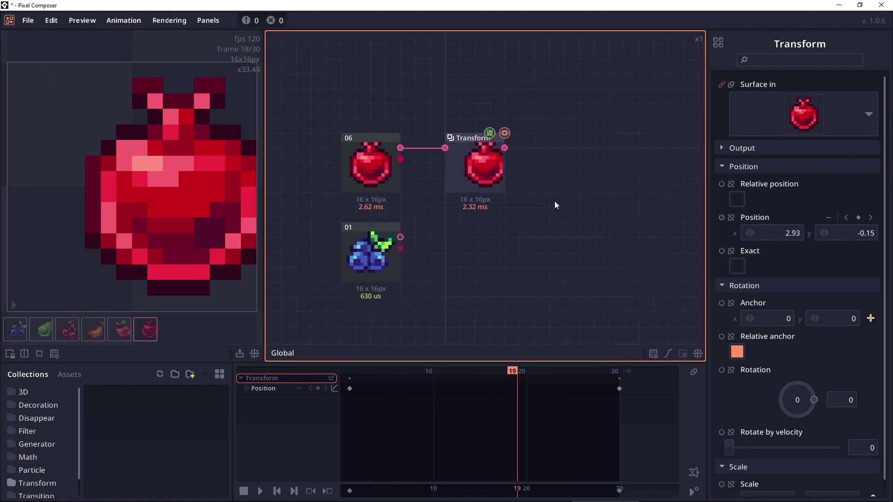
{"action": "scroll", "coordinate": [555, 200], "scroll_direction": "down", "scroll_amount": 1}
{"action": "right_click", "coordinate": [555, 201]}
{"action": "left_click", "coordinate": [584, 261]}
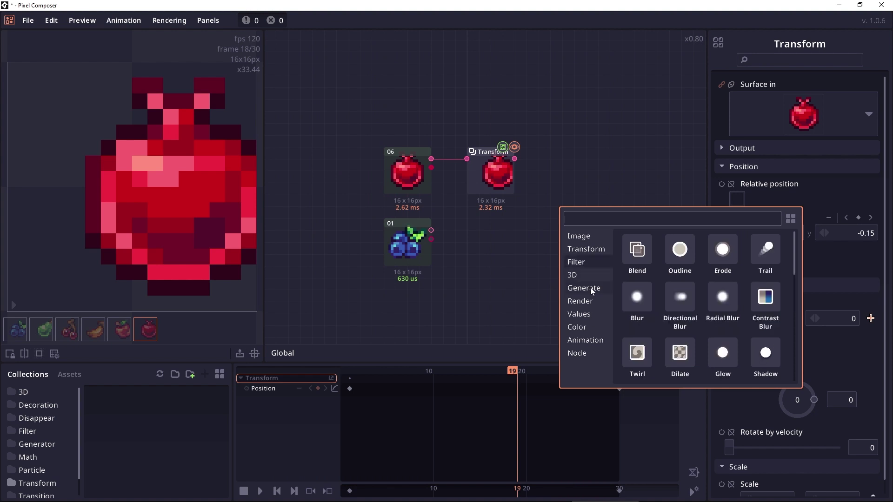
{"action": "left_click", "coordinate": [591, 292]}
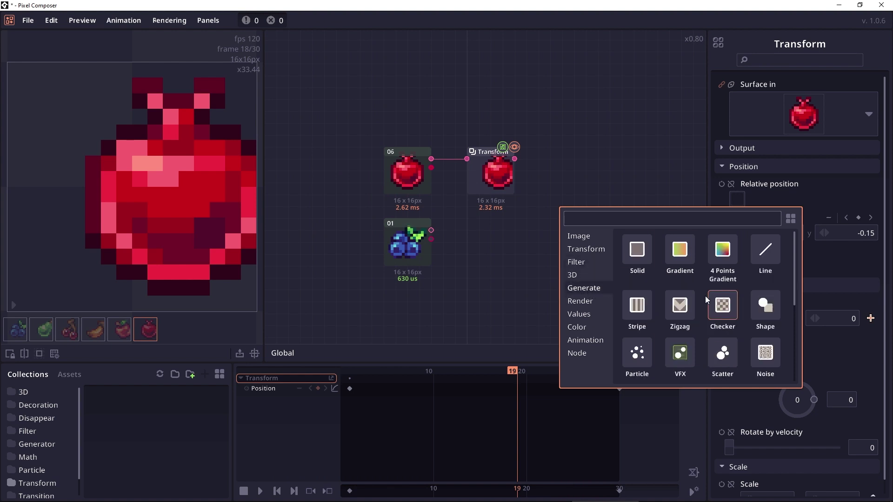
{"action": "scroll", "coordinate": [705, 296], "scroll_direction": "down", "scroll_amount": 1}
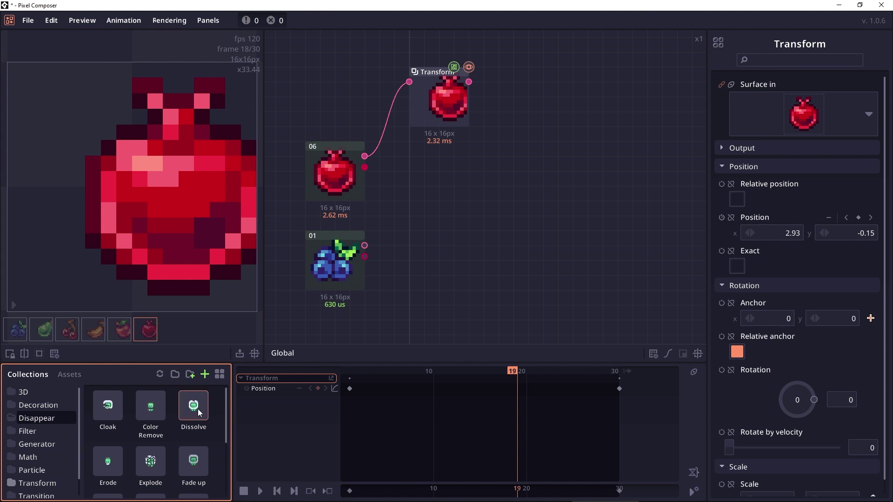
Add the RGB Scale effect from the Disappear collection and connect the image array's Surface out to its Input.
{"action": "scroll", "coordinate": [205, 425], "scroll_direction": "down", "scroll_amount": 2}
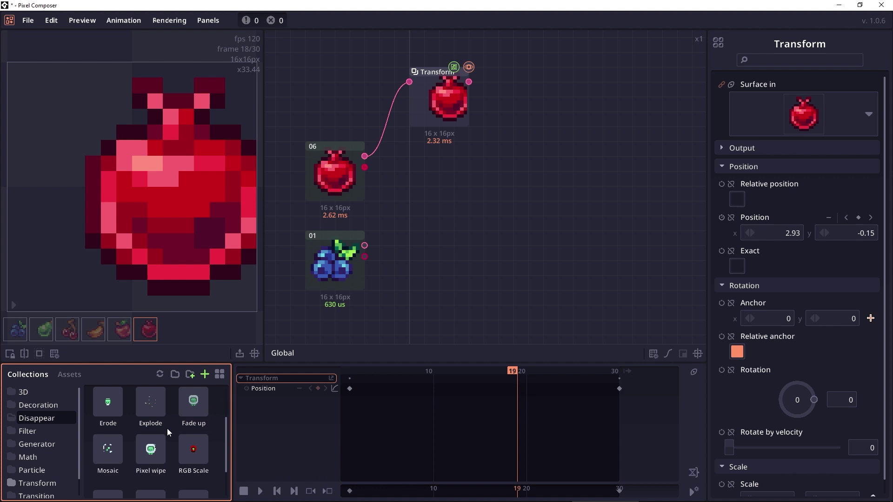
{"action": "left_click_drag", "start_coordinate": [193, 449], "coordinate": [414, 150]}
{"action": "left_click", "coordinate": [392, 193]}
{"action": "left_click_drag", "start_coordinate": [392, 187], "coordinate": [396, 202]}
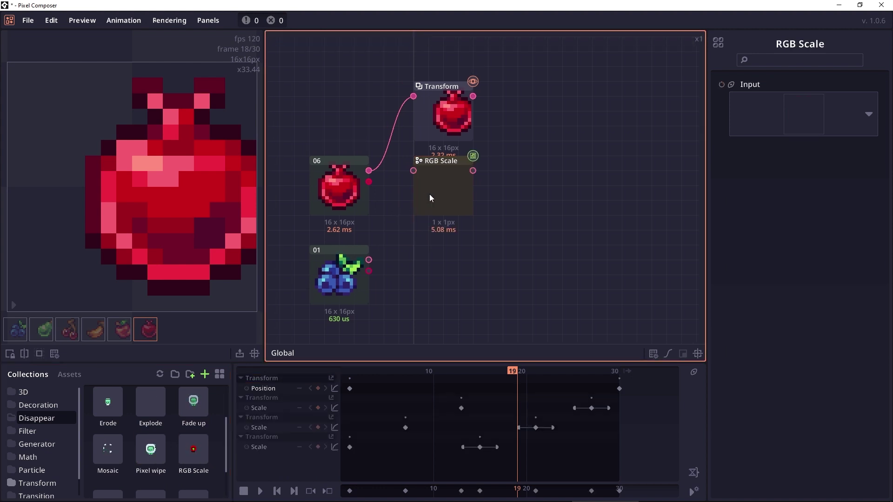
{"action": "left_click_drag", "start_coordinate": [369, 171], "coordinate": [415, 171]}
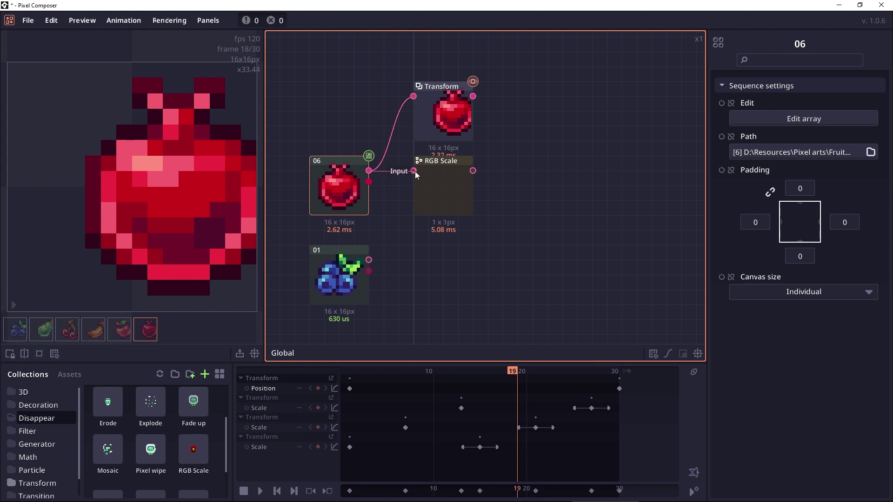
Preview the RGB Scale output and scrub the timeline to inspect the effect on the array.
{"action": "left_click", "coordinate": [453, 192]}
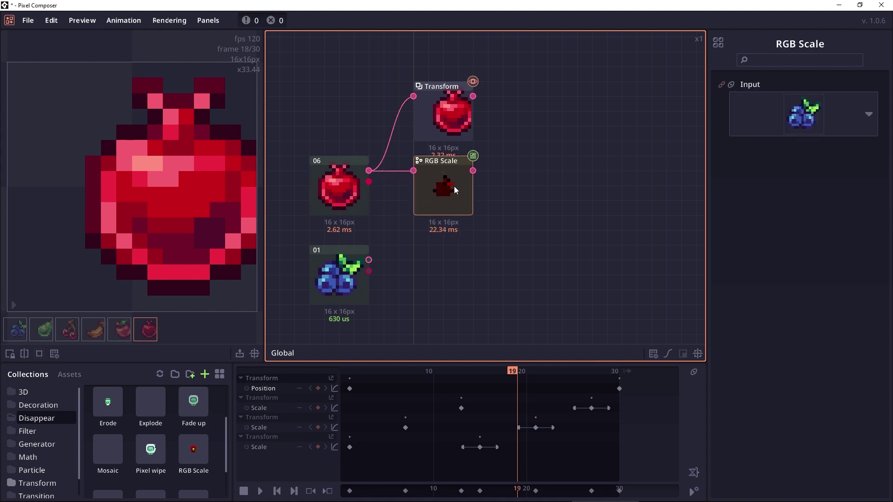
{"action": "right_click", "coordinate": [448, 196]}
{"action": "left_click", "coordinate": [473, 202]}
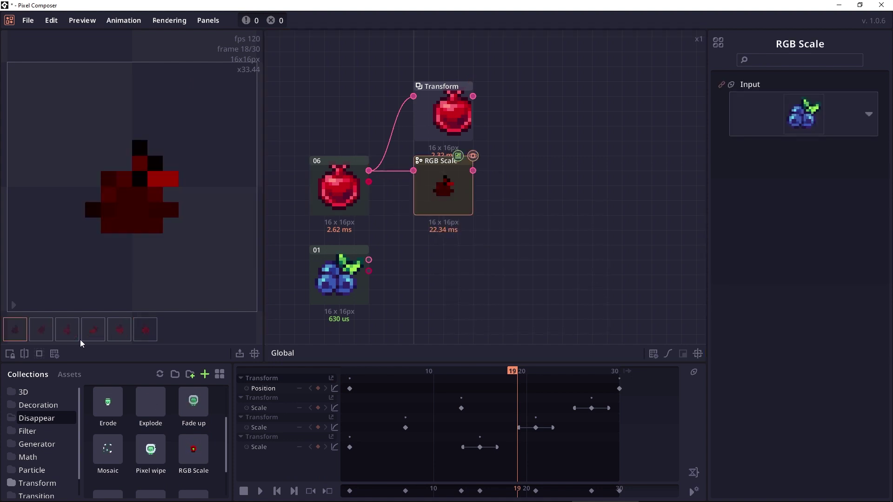
{"action": "left_click_drag", "start_coordinate": [516, 375], "coordinate": [562, 375]}
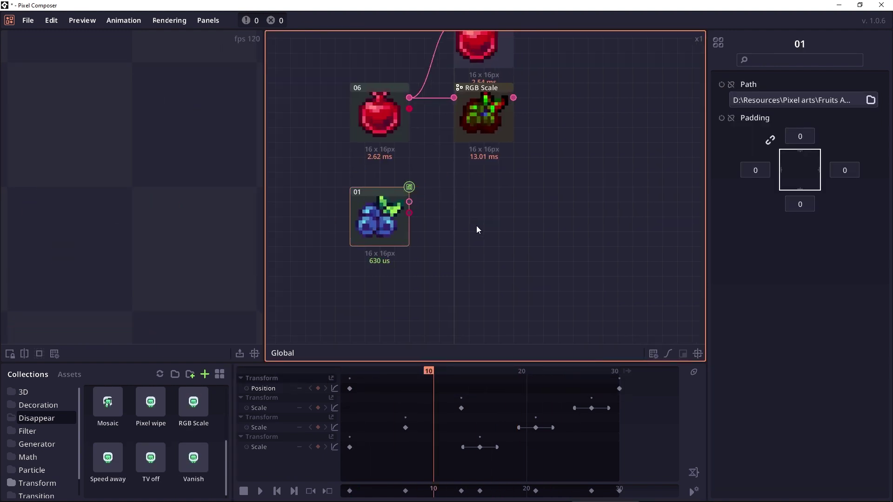
Preview the blueberry image 01, add a Scale node fed by its Surface out, and arrange both nodes side by side.
{"action": "double_click", "coordinate": [369, 222]}
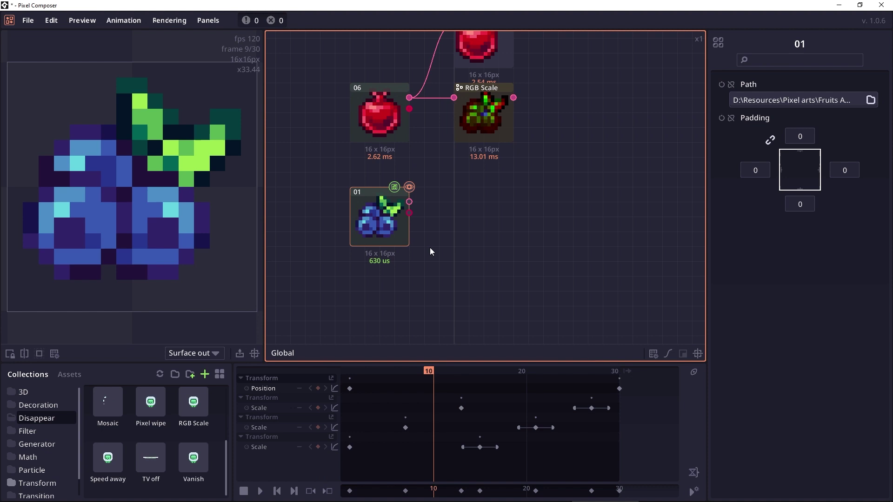
{"action": "left_click_drag", "start_coordinate": [392, 221], "coordinate": [393, 236]}
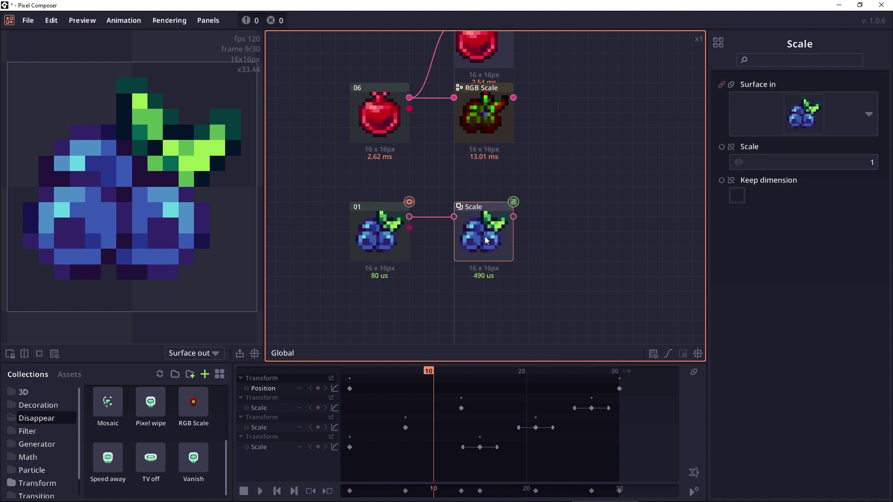
{"action": "left_click_drag", "start_coordinate": [485, 236], "coordinate": [469, 238]}
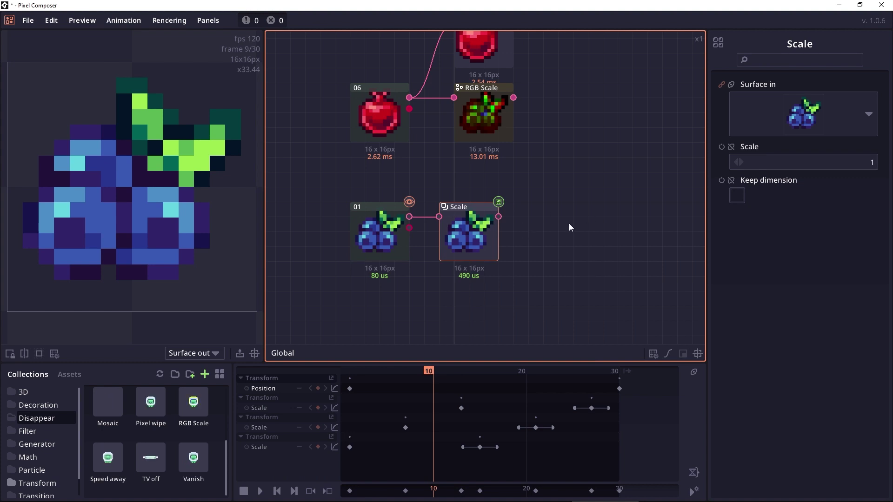
{"action": "left_click_drag", "start_coordinate": [567, 214], "coordinate": [568, 182]}
{"action": "left_click_drag", "start_coordinate": [473, 199], "coordinate": [488, 199]}
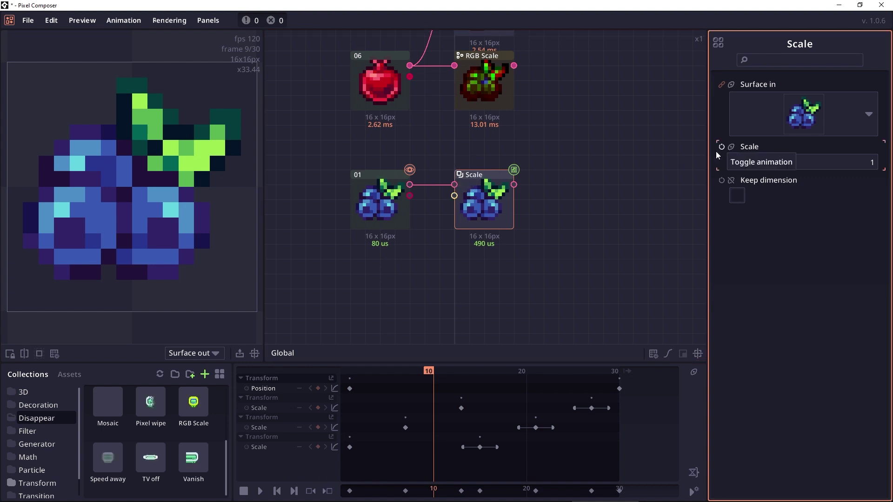
{"action": "left_click_drag", "start_coordinate": [370, 213], "coordinate": [369, 197]}
{"action": "left_click_drag", "start_coordinate": [360, 260], "coordinate": [375, 244]}
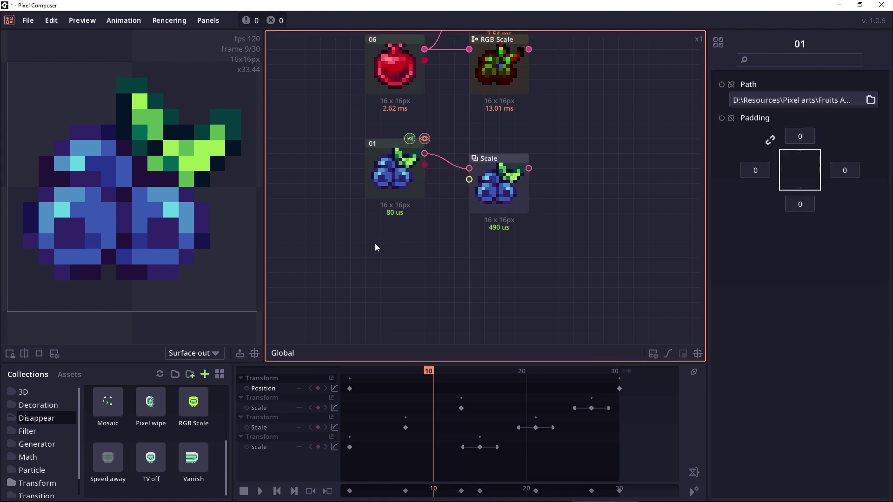
Add an Array node to the graph and place it below the blueberry image 01.
{"action": "right_click", "coordinate": [391, 216]}
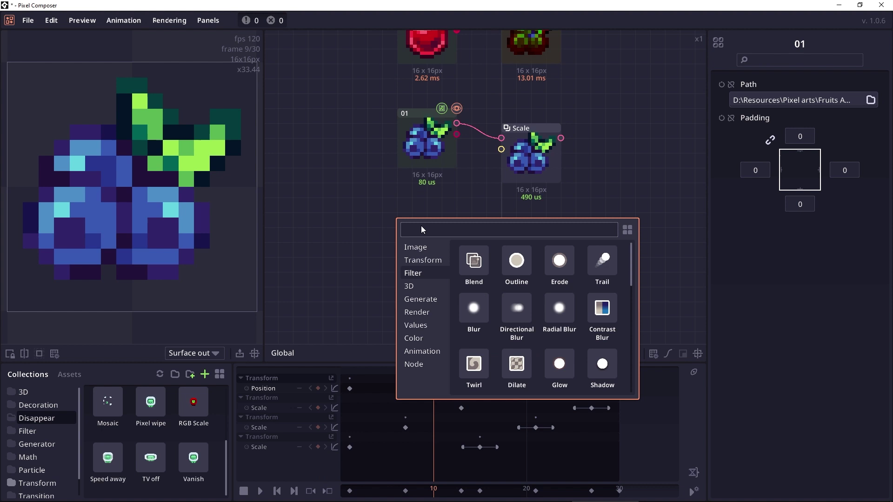
{"action": "type", "text": "array"}
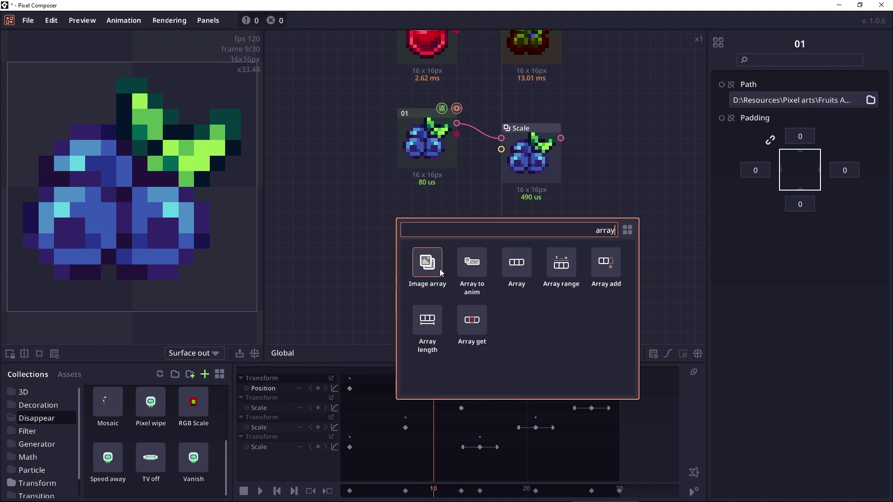
{"action": "left_click", "coordinate": [515, 269]}
{"action": "left_click_drag", "start_coordinate": [422, 221], "coordinate": [417, 213]}
{"action": "left_click_drag", "start_coordinate": [423, 250], "coordinate": [479, 260]}
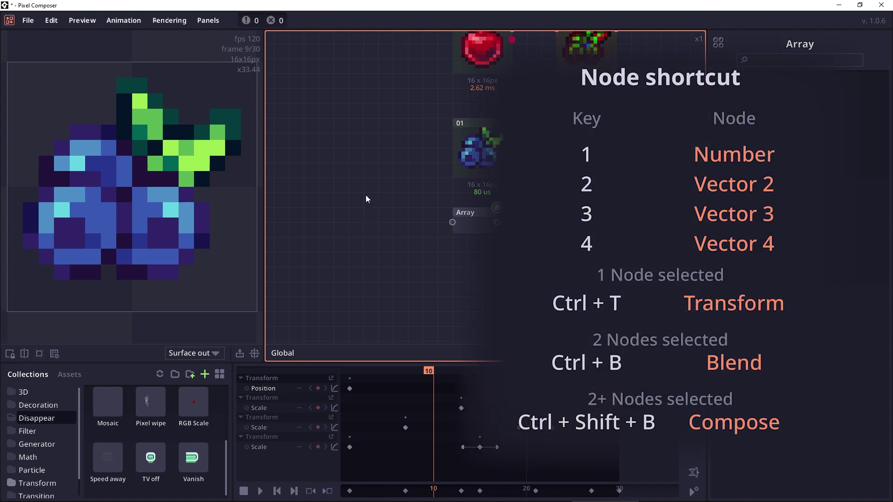
Create three Number nodes stacked beside the Array node.
{"action": "key", "text": "1"}
{"action": "key", "text": "1"}
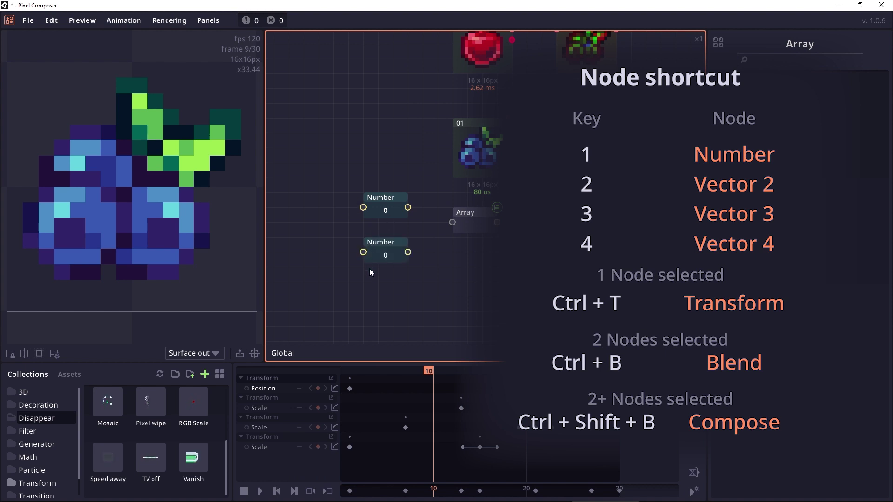
{"action": "key", "text": "1"}
Set the value of the uppermost Number node to 2.
{"action": "left_click", "coordinate": [386, 206]}
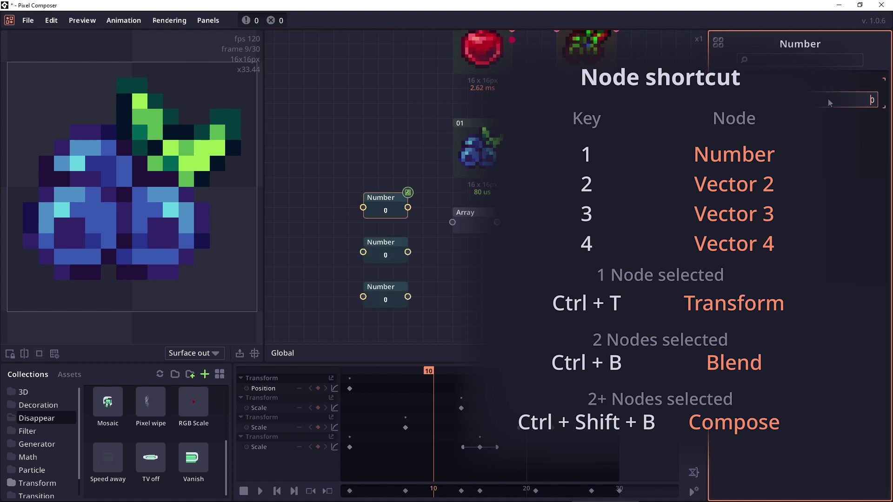
{"action": "type", "text": "1"}
{"action": "key", "text": "Return"}
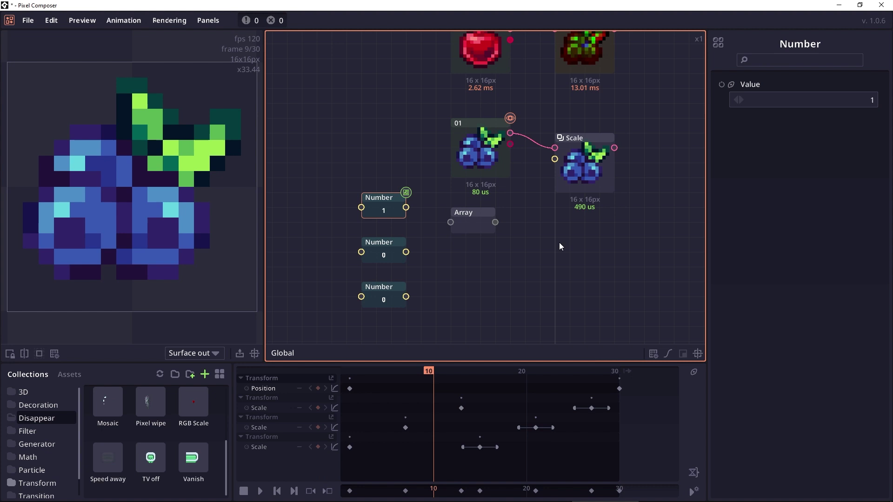
{"action": "left_click_drag", "start_coordinate": [559, 242], "coordinate": [537, 241]}
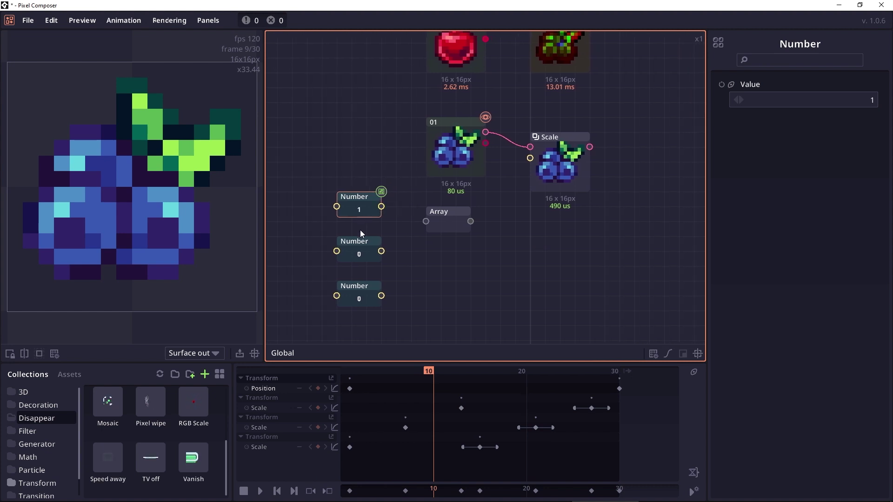
{"action": "left_click", "coordinate": [862, 100]}
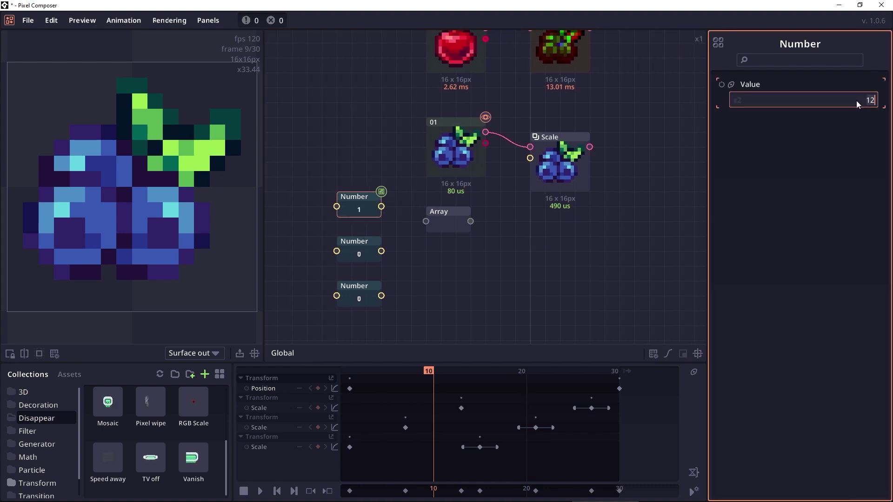
{"action": "type", "text": "2"}
{"action": "key", "text": "Return"}
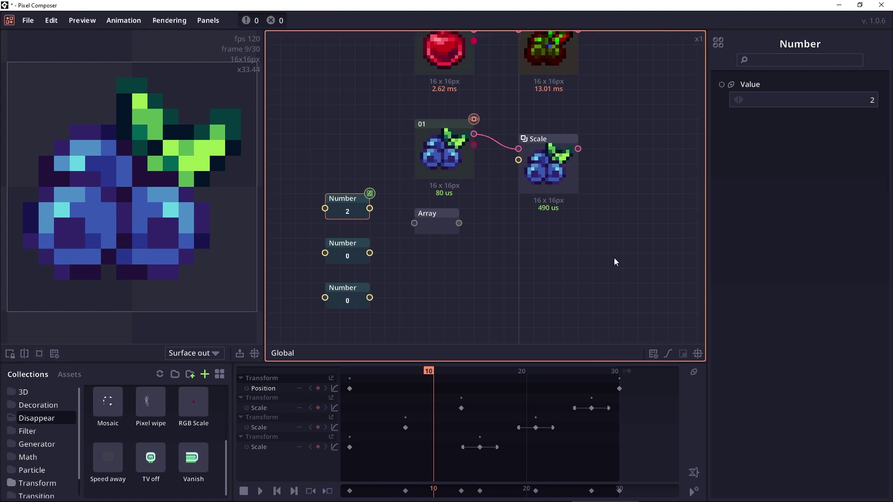
Feed the Number nodes with values 2, 4 and 8 into the Array and connect its output to the Scale node's Scale input.
{"action": "left_click_drag", "start_coordinate": [369, 209], "coordinate": [414, 234]}
{"action": "left_click_drag", "start_coordinate": [368, 297], "coordinate": [413, 246]}
{"action": "left_click_drag", "start_coordinate": [533, 193], "coordinate": [517, 211]}
{"action": "left_click_drag", "start_coordinate": [445, 239], "coordinate": [501, 177]}
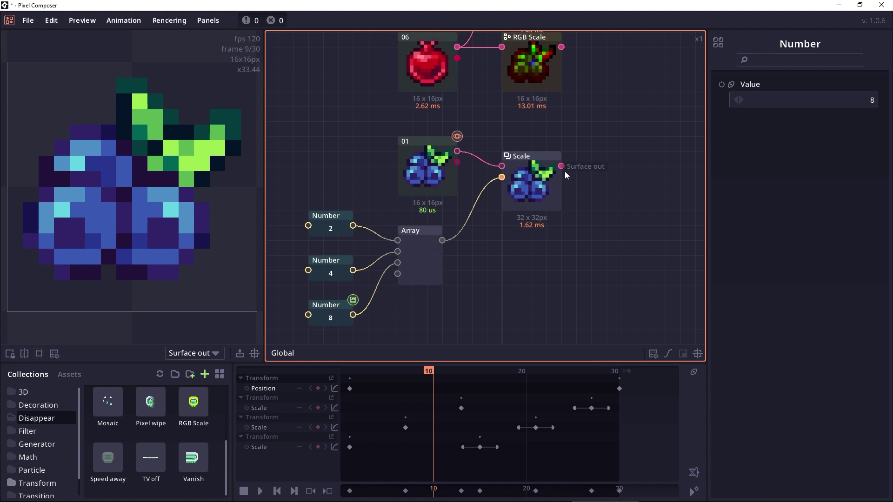
Preview the Scale node's output and compare the dimensions of its three array results.
{"action": "left_click", "coordinate": [537, 185]}
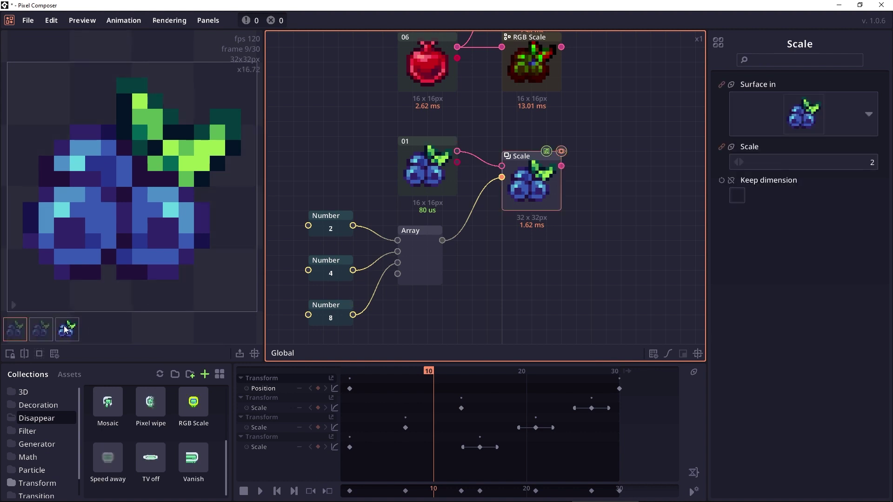
{"action": "left_click", "coordinate": [41, 333]}
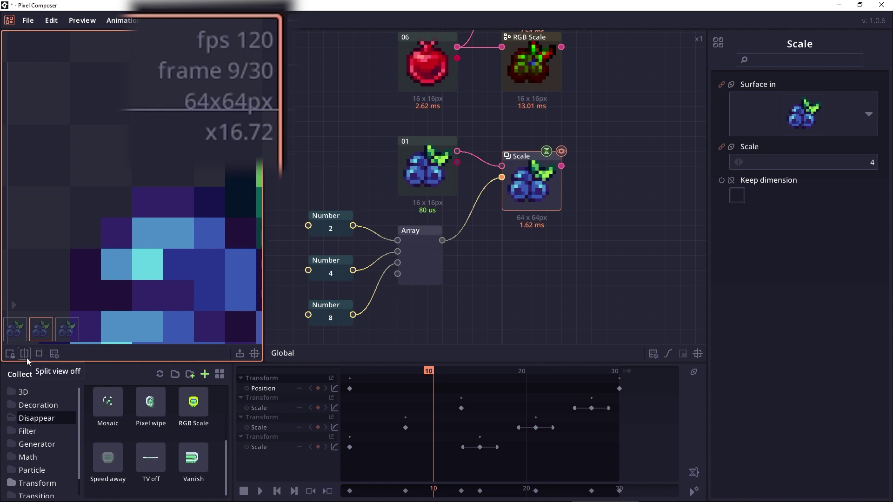
{"action": "left_click", "coordinate": [15, 329]}
{"action": "left_click", "coordinate": [40, 330]}
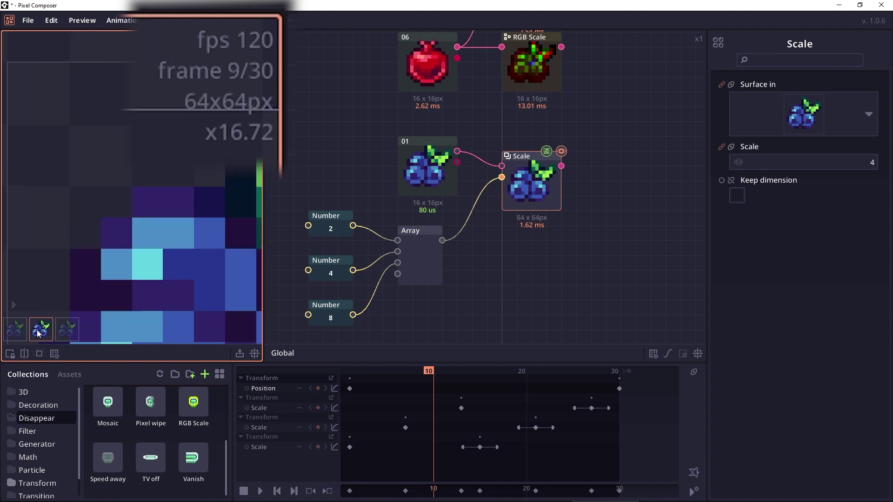
{"action": "left_click", "coordinate": [73, 333]}
{"action": "left_click", "coordinate": [72, 334]}
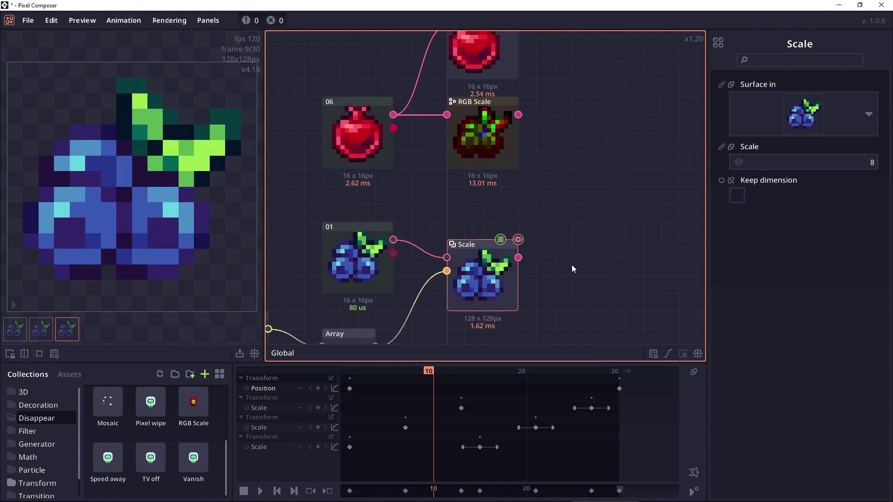
Save all current previews of the Scale output as PNG files named export in the 002 - Batch\export folder.
{"action": "scroll", "coordinate": [564, 258], "scroll_direction": "down", "scroll_amount": 1}
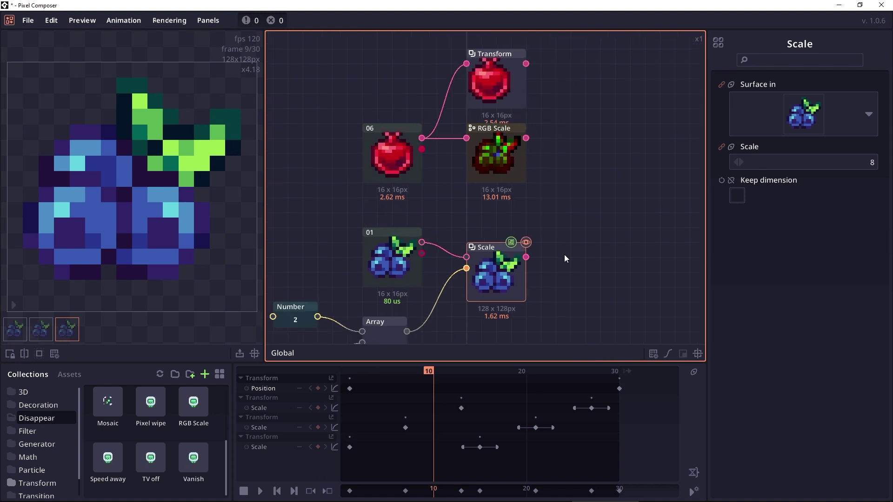
{"action": "left_click_drag", "start_coordinate": [585, 188], "coordinate": [578, 196]}
{"action": "left_click", "coordinate": [122, 170]}
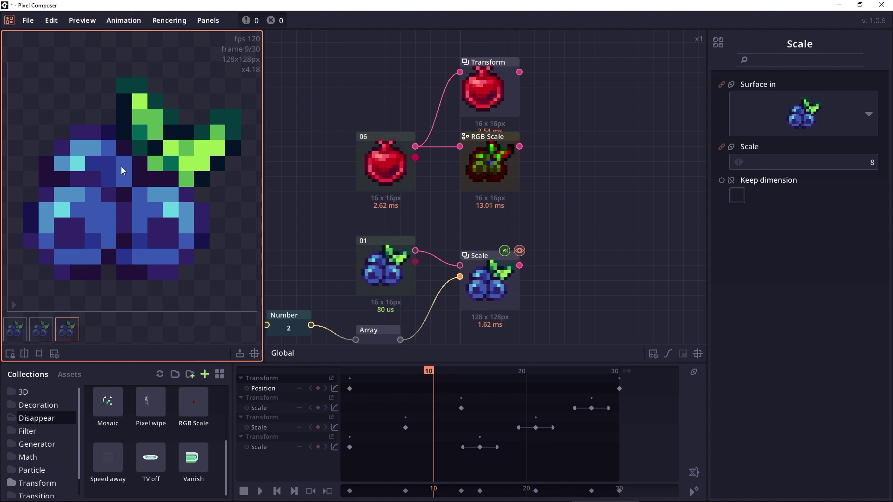
{"action": "right_click", "coordinate": [121, 145]}
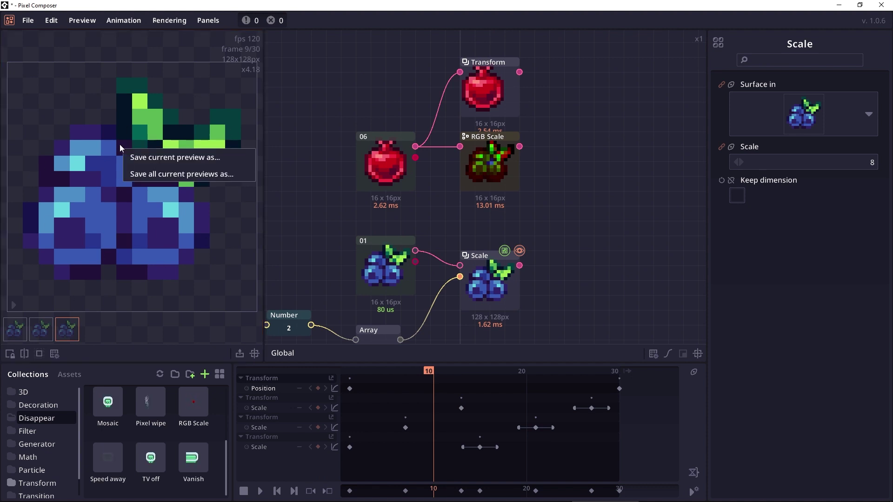
{"action": "left_click", "coordinate": [205, 175]}
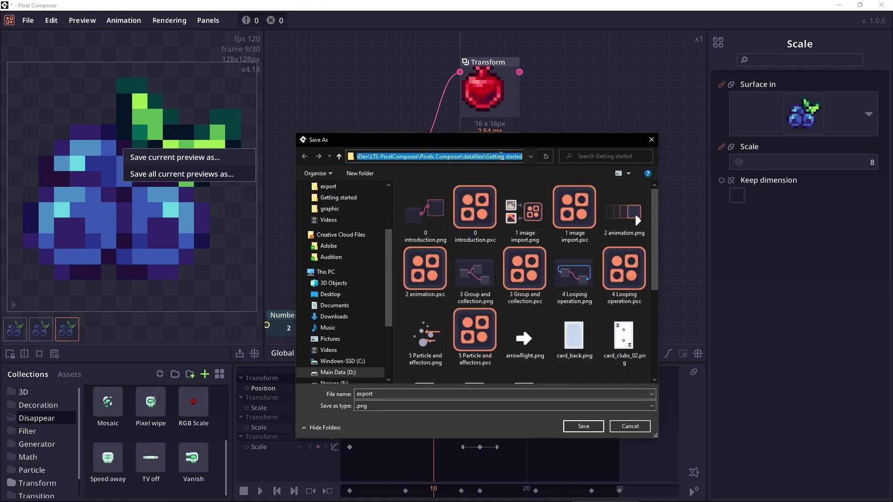
{"action": "key", "text": "ctrl+v"}
{"action": "key", "text": "Return"}
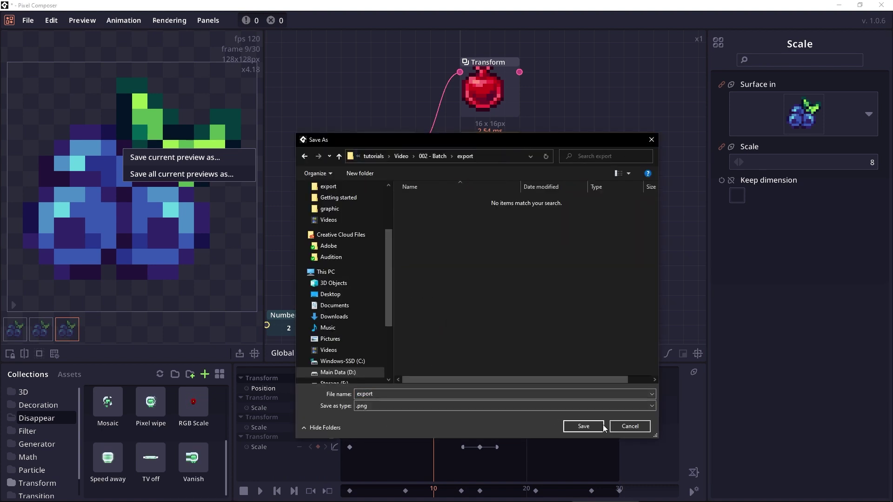
{"action": "left_click", "coordinate": [592, 431]}
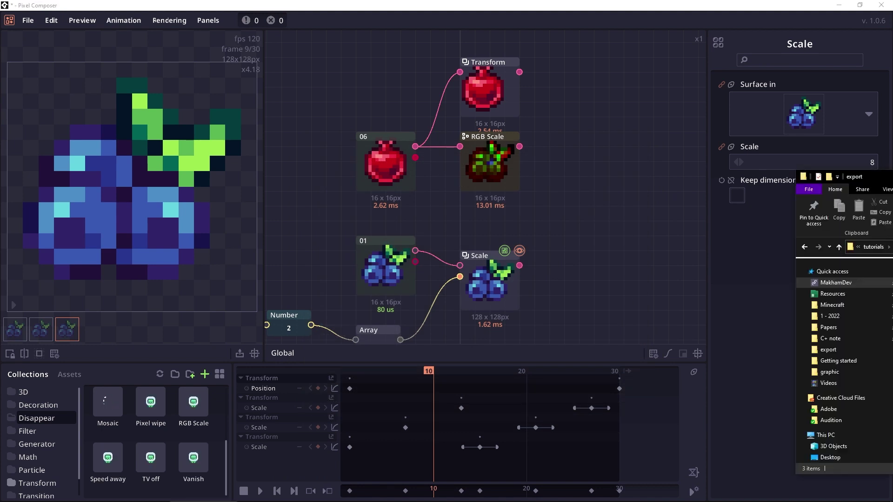
Inspect export0.png, export1.png and export2.png in the export folder, view the exported image, and return to Pixel Composer.
{"action": "left_click_drag", "start_coordinate": [892, 181], "coordinate": [475, 98]}
{"action": "left_click", "coordinate": [446, 195]}
{"action": "left_click", "coordinate": [446, 206]}
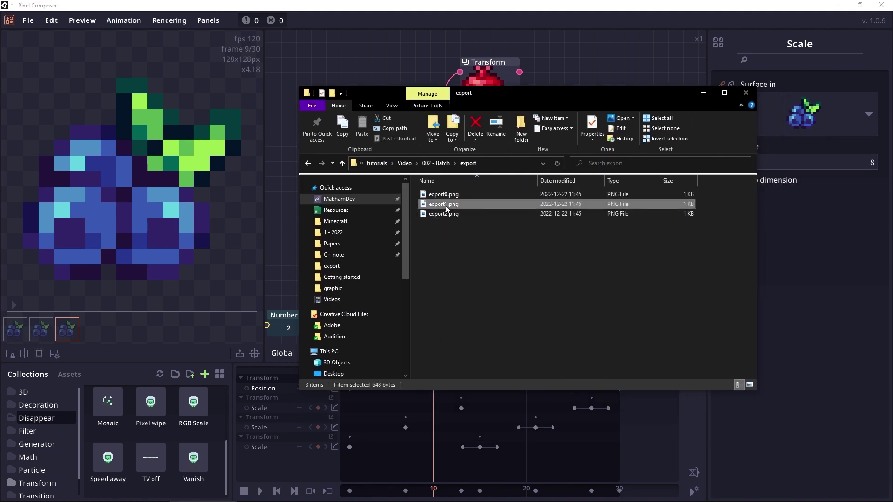
{"action": "left_click", "coordinate": [447, 214]}
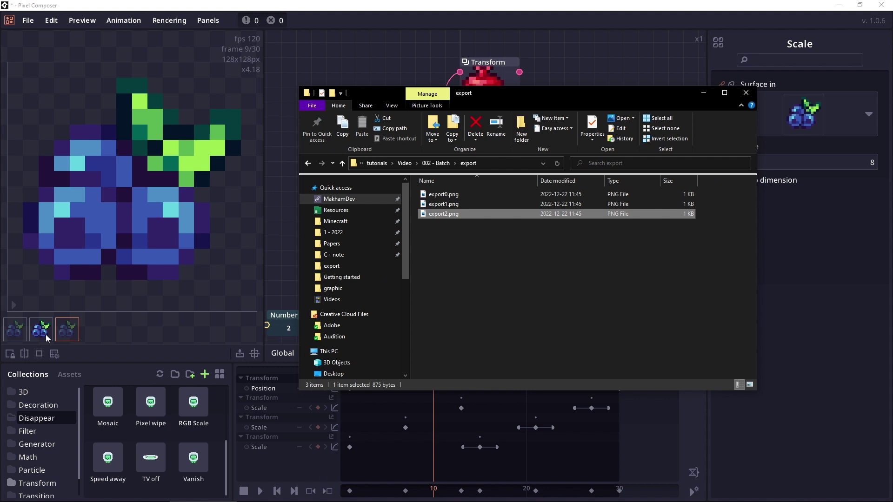
{"action": "left_click", "coordinate": [551, 254]}
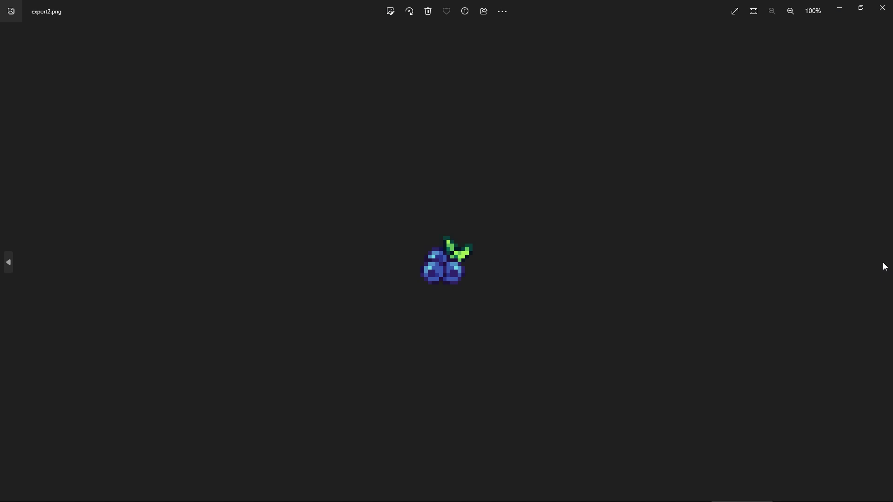
{"action": "left_click", "coordinate": [883, 8]}
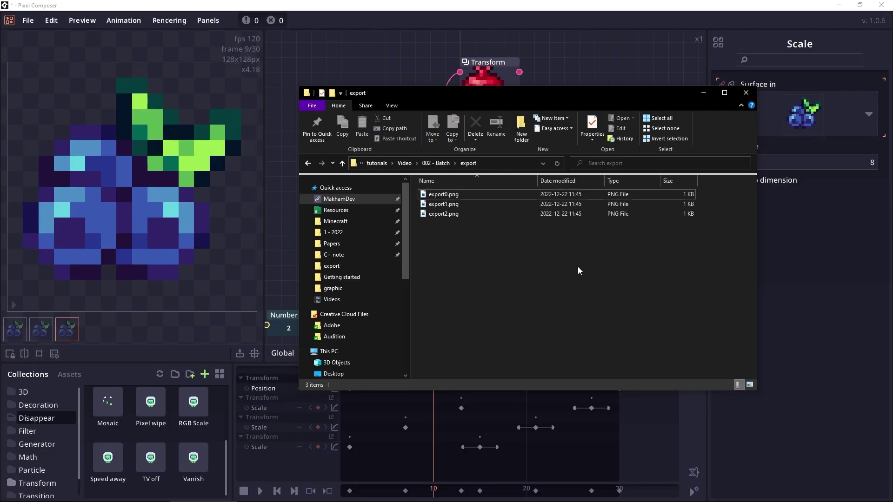
{"action": "key", "text": "alt+Tab"}
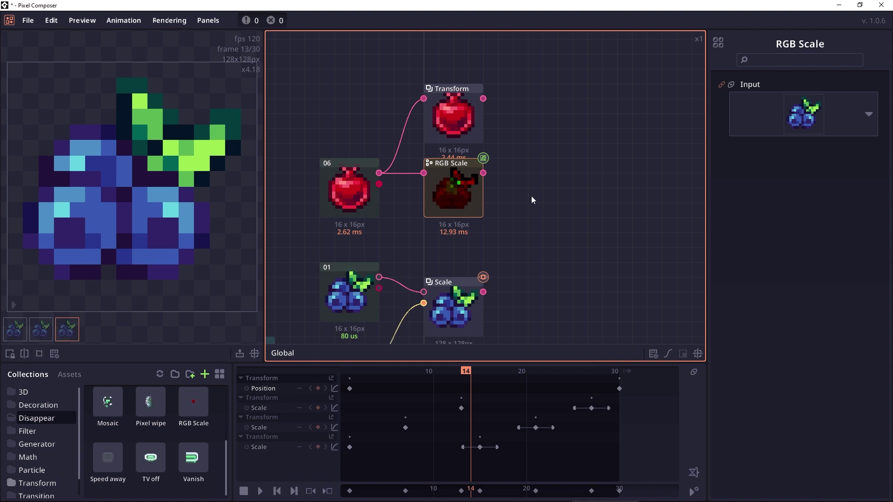
Add an Export node on the RGB Scale output and set its format to Animated gif (.gif).
{"action": "left_click_drag", "start_coordinate": [532, 197], "coordinate": [508, 194]}
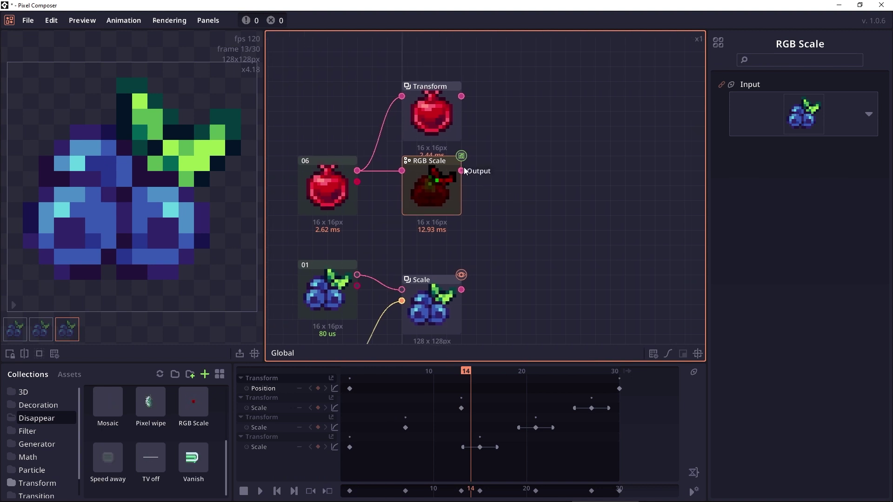
{"action": "key", "text": "ctrl+e"}
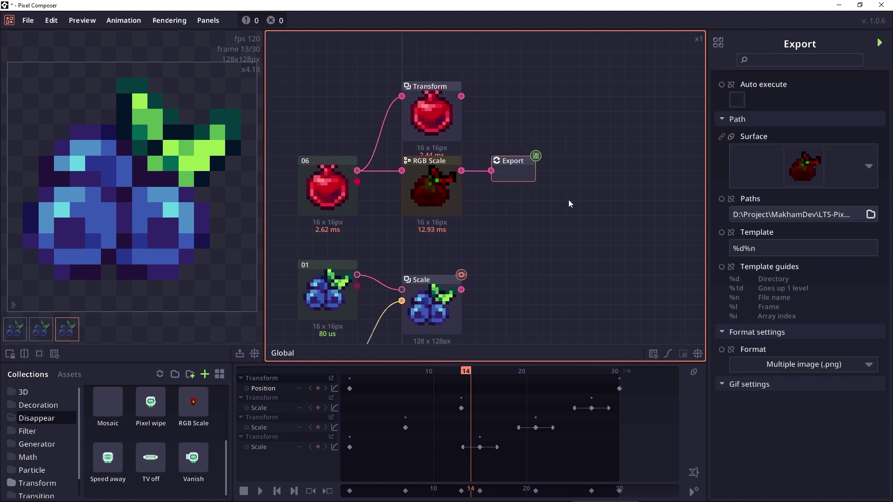
{"action": "left_click", "coordinate": [764, 358]}
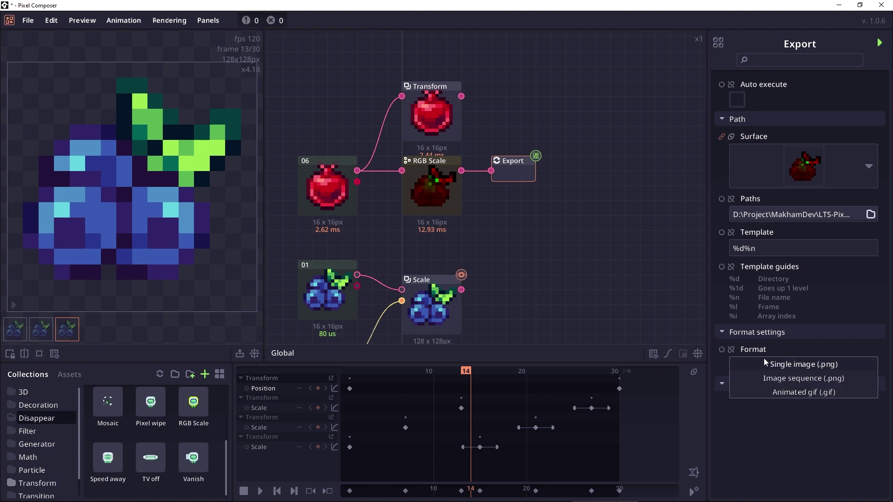
{"action": "left_click", "coordinate": [788, 392]}
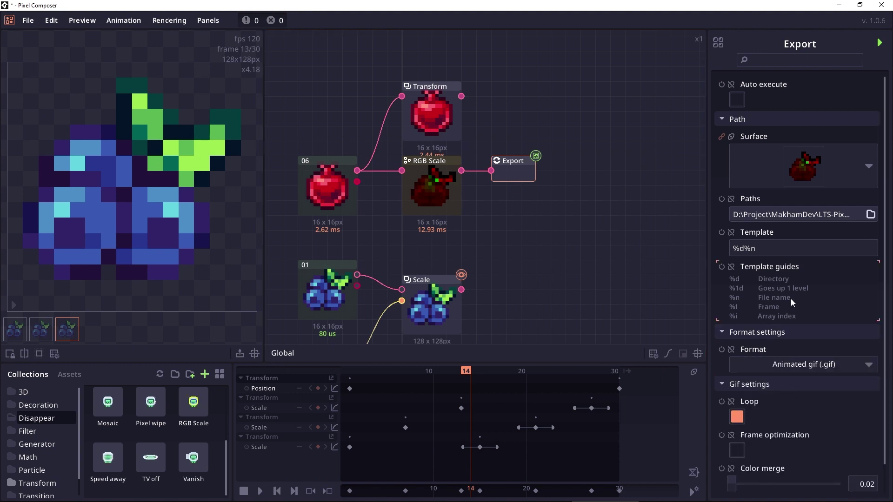
{"action": "left_click_drag", "start_coordinate": [520, 171], "coordinate": [535, 171]}
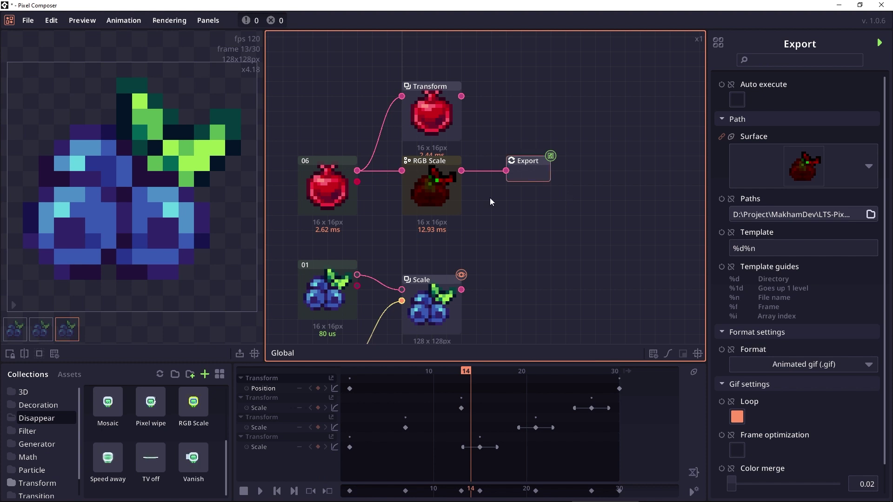
Expose the Export node's Paths input, connect the 06 array node's Paths output to it, and select the Export node.
{"action": "left_click", "coordinate": [735, 199]}
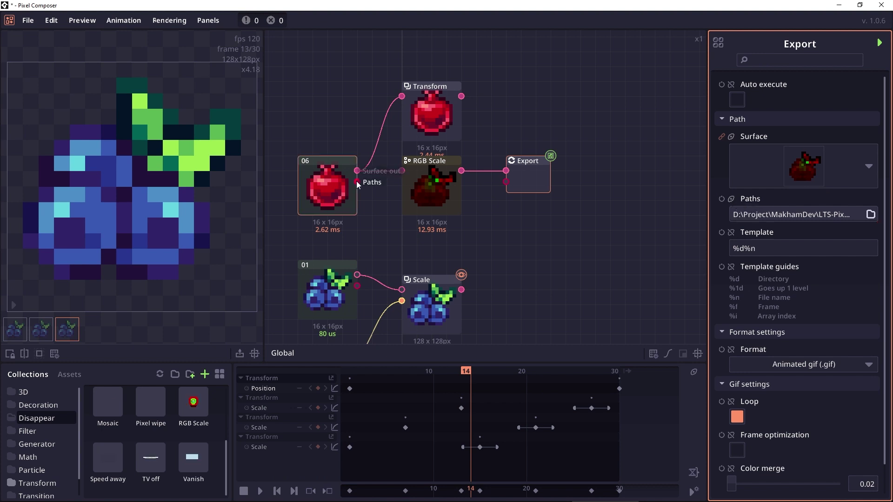
{"action": "left_click", "coordinate": [342, 289]}
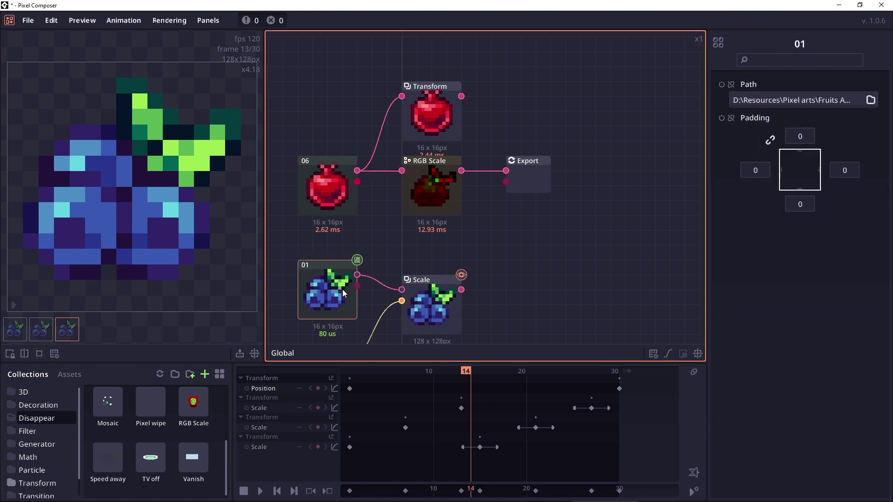
{"action": "left_click", "coordinate": [330, 173]}
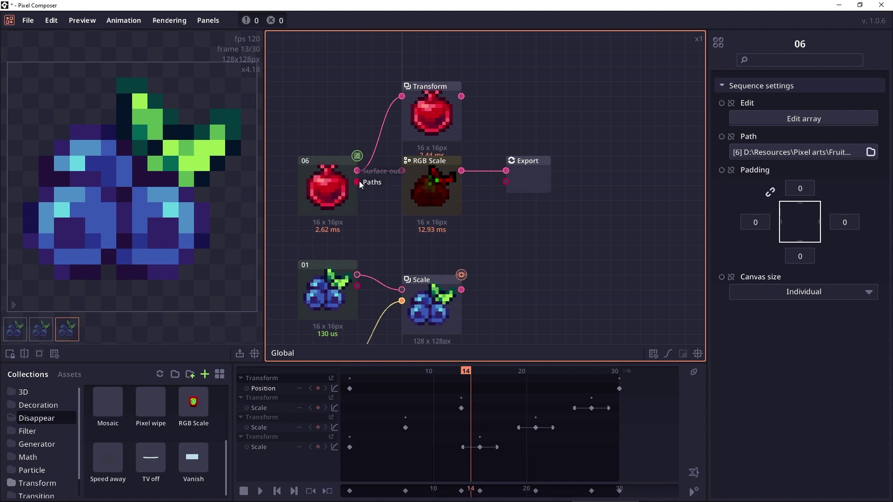
{"action": "left_click_drag", "start_coordinate": [359, 180], "coordinate": [509, 184]}
{"action": "left_click", "coordinate": [531, 174]}
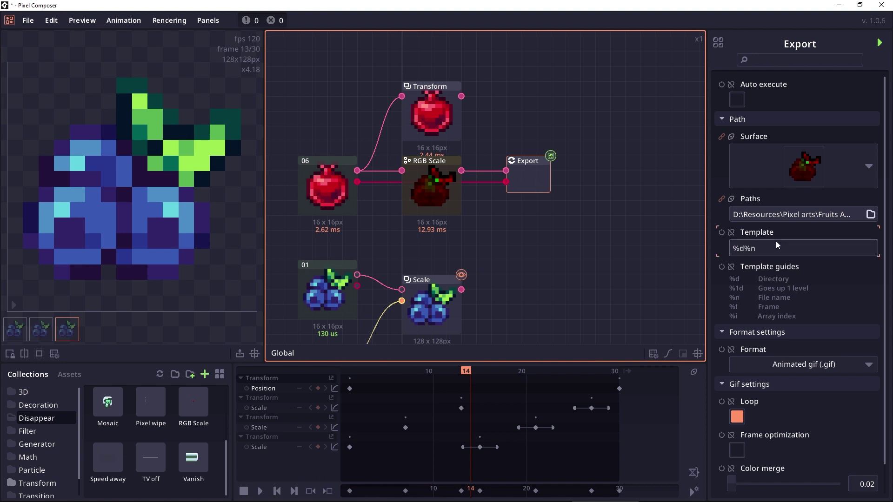
Review the Export node's path template and format options, keeping the format at Animated gif (.gif).
{"action": "left_click", "coordinate": [767, 250]}
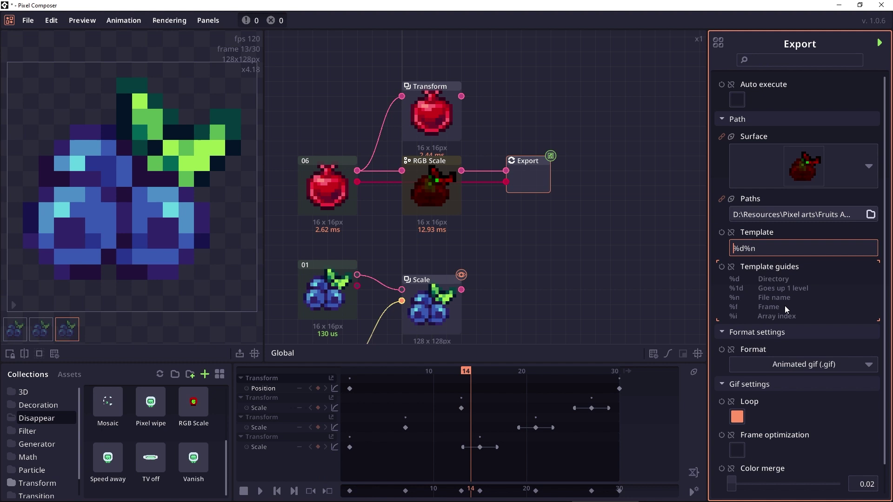
{"action": "left_click", "coordinate": [821, 360]}
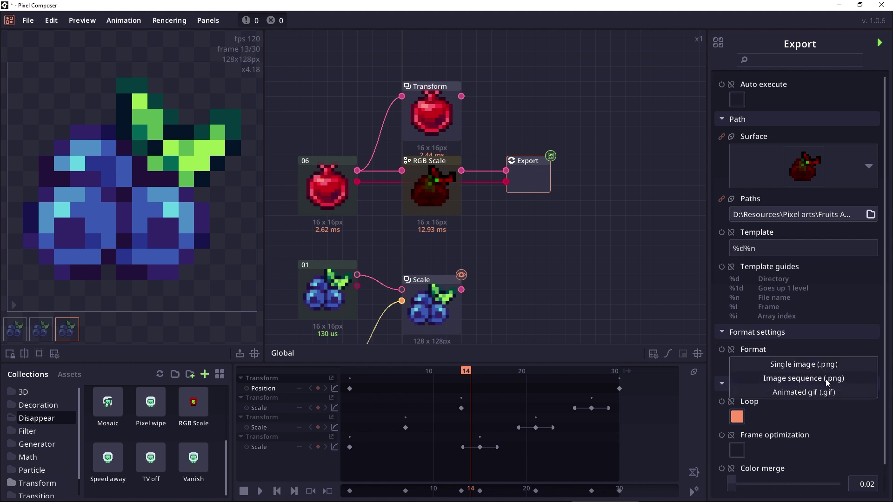
{"action": "left_click", "coordinate": [815, 392]}
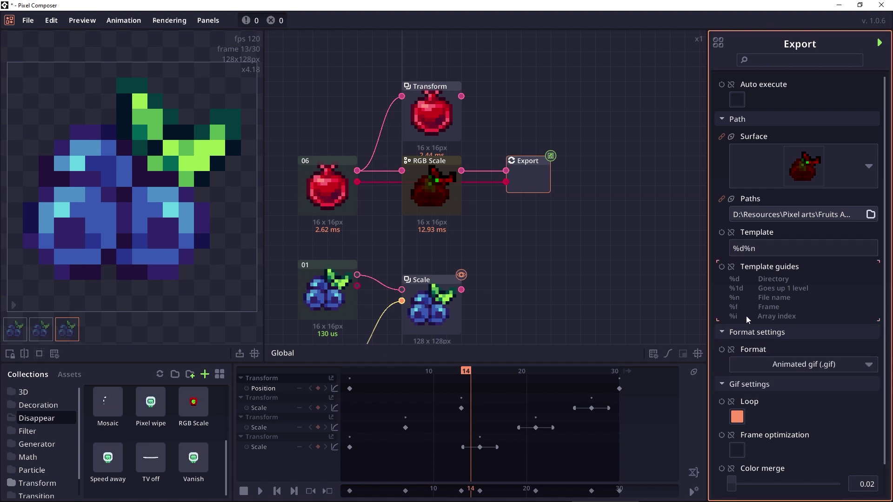
Switch to File Explorer and locate the animated subfolder in the Fruits Asset folder.
{"action": "key", "text": "alt+Tab"}
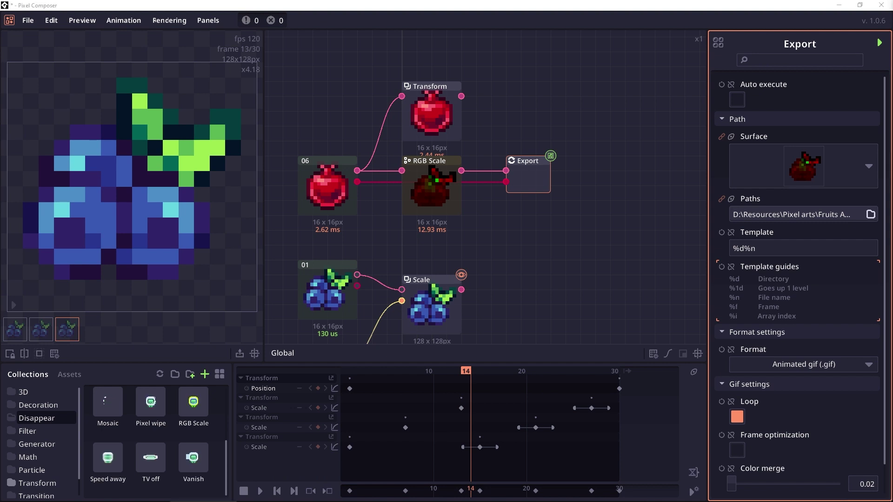
{"action": "left_click_drag", "start_coordinate": [892, 134], "coordinate": [536, 91]}
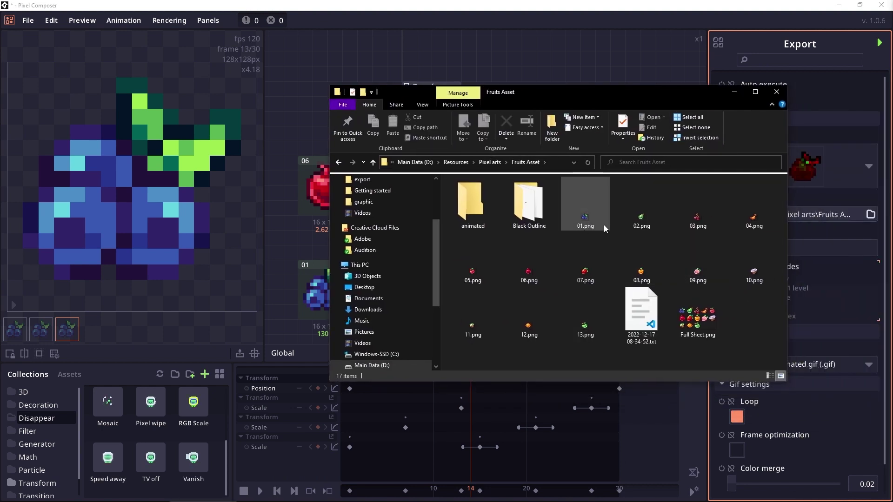
{"action": "left_click", "coordinate": [472, 210]}
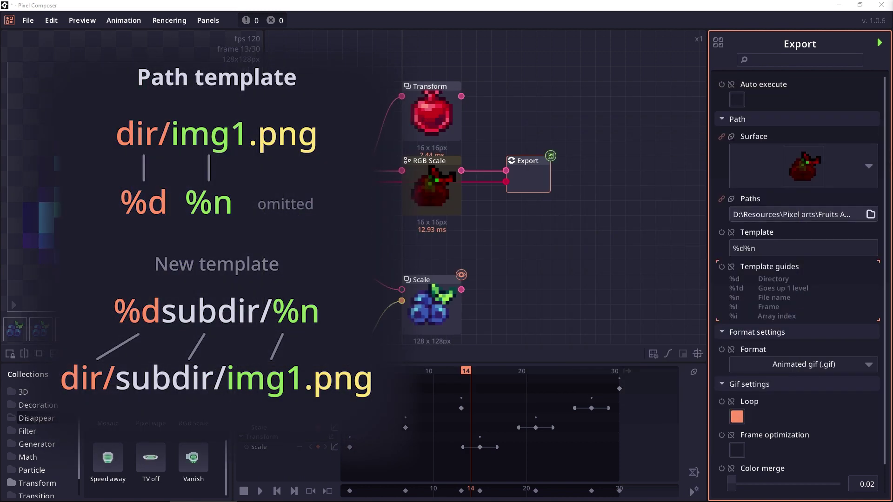
Set the Export node's path template to %danimated/%n and run the export.
{"action": "left_click", "coordinate": [744, 248]}
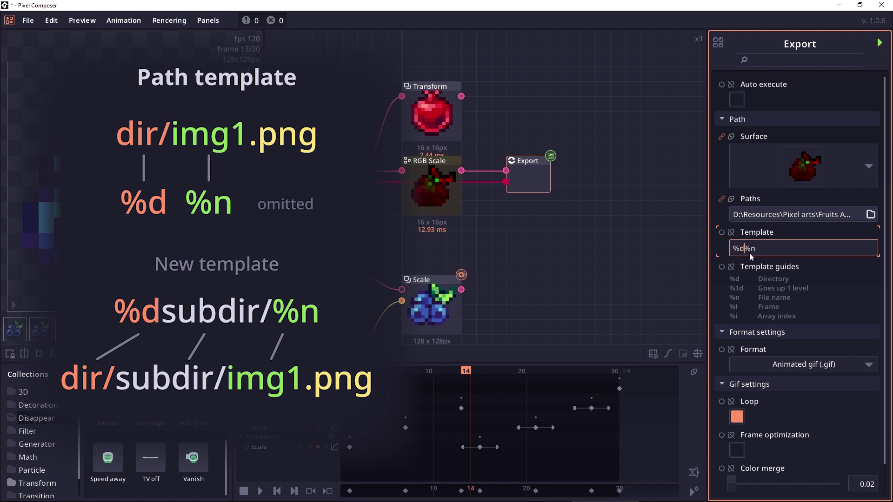
{"action": "type", "text": "animated/"}
{"action": "left_click", "coordinate": [879, 43]}
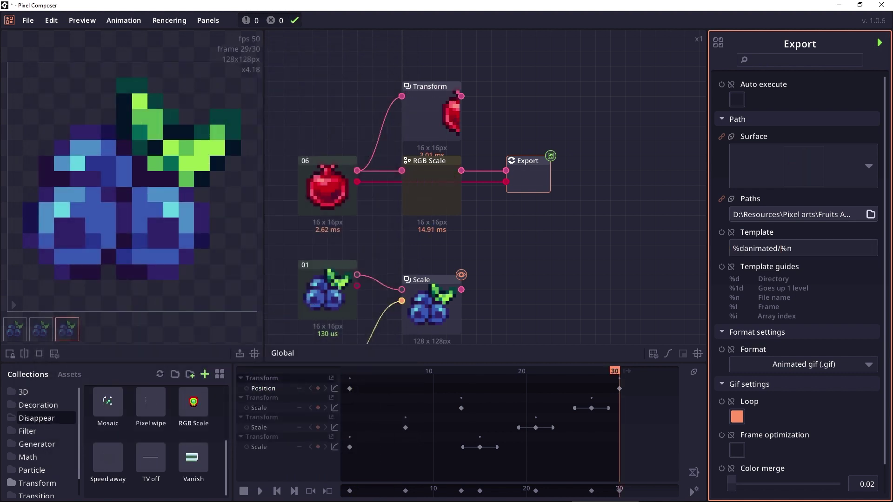
Inspect the exported GIFs in the Fruits Asset\animated folder and compare their file names with the source PNGs.
{"action": "left_click_drag", "start_coordinate": [892, 176], "coordinate": [453, 93]}
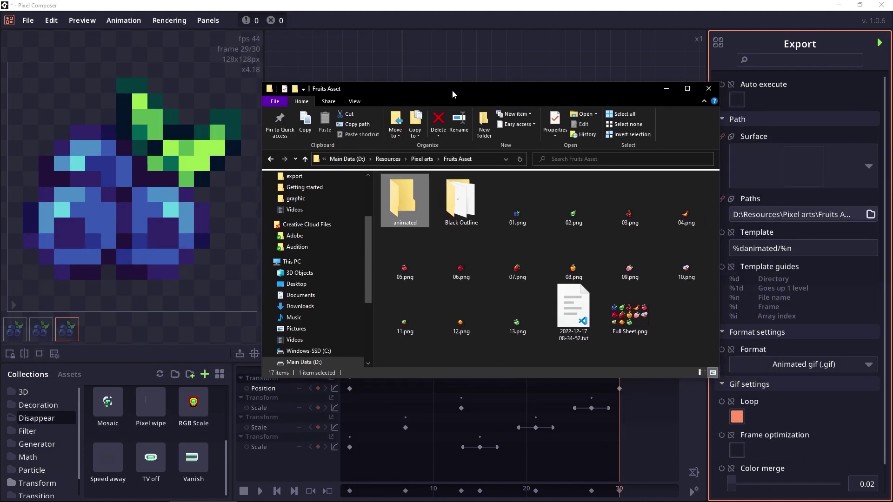
{"action": "double_click", "coordinate": [402, 195]}
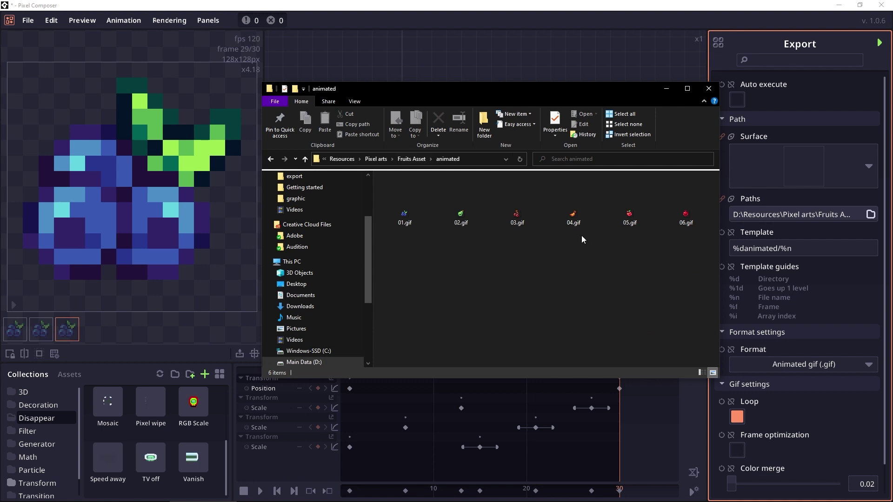
{"action": "left_click", "coordinate": [393, 205]}
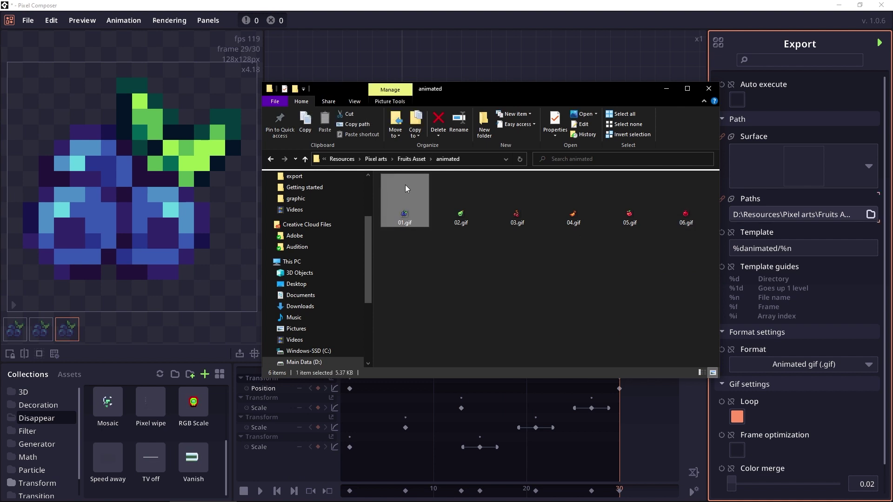
{"action": "left_click", "coordinate": [412, 158]}
{"action": "left_click", "coordinate": [573, 205]}
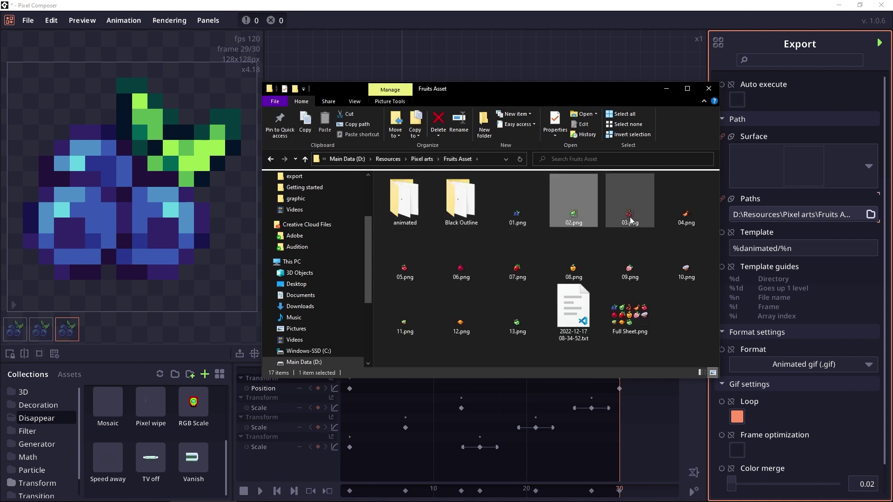
{"action": "double_click", "coordinate": [402, 195]}
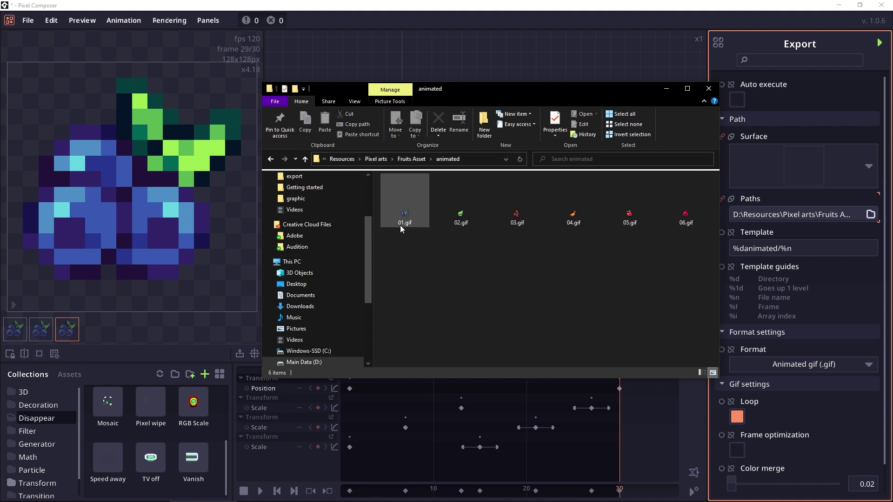